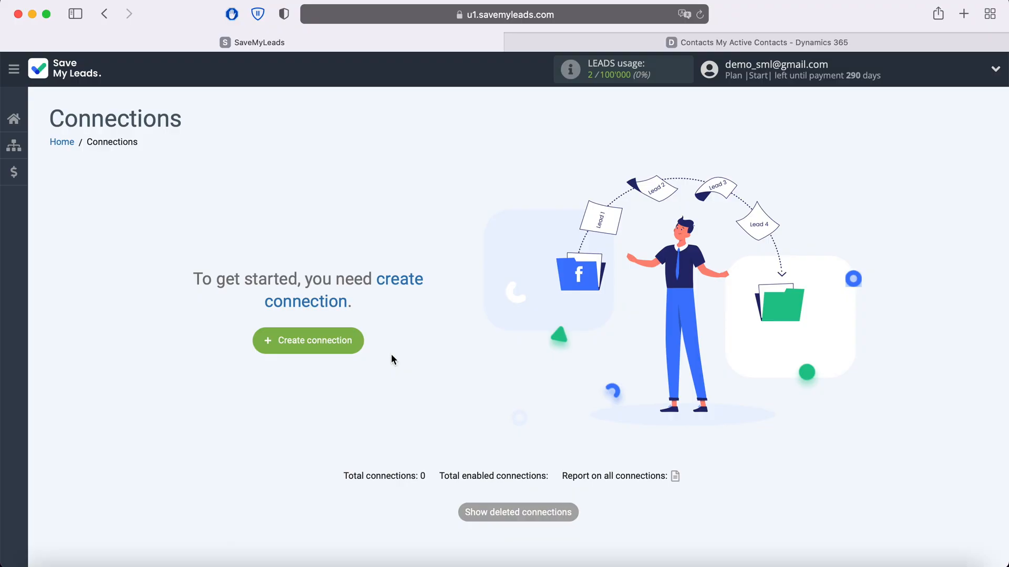
Create a new connection using the Microsoft Dynamics Create Contacts template.
click(354, 340)
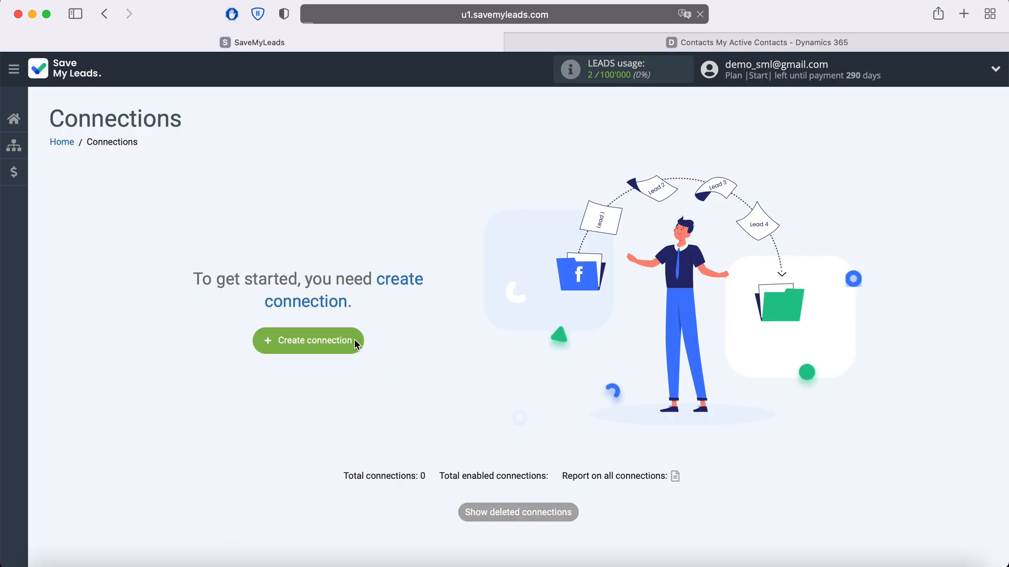
scroll(355, 344, down, 1)
scroll(355, 344, down, 15)
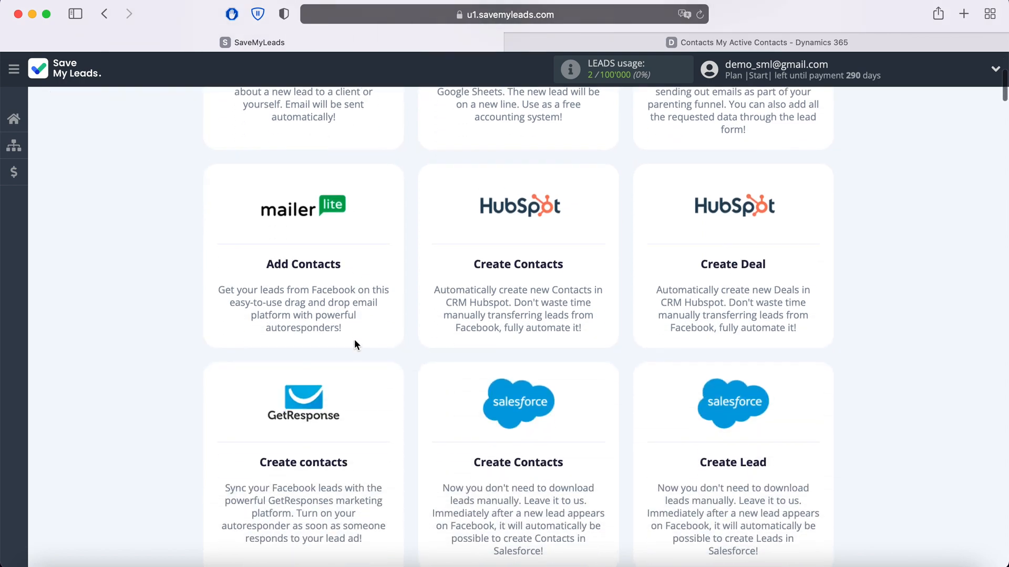
scroll(354, 344, down, 12)
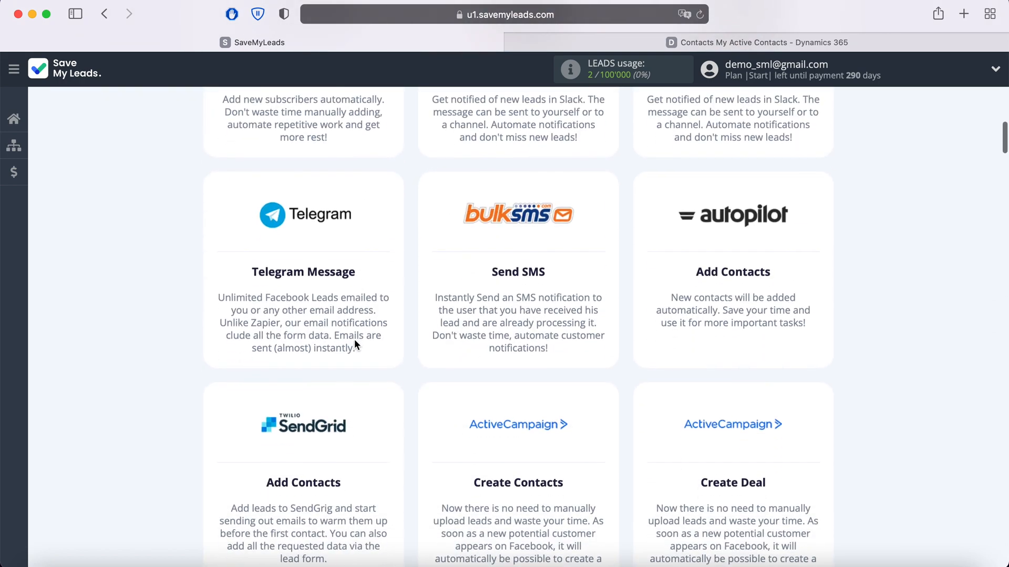
scroll(354, 344, down, 11)
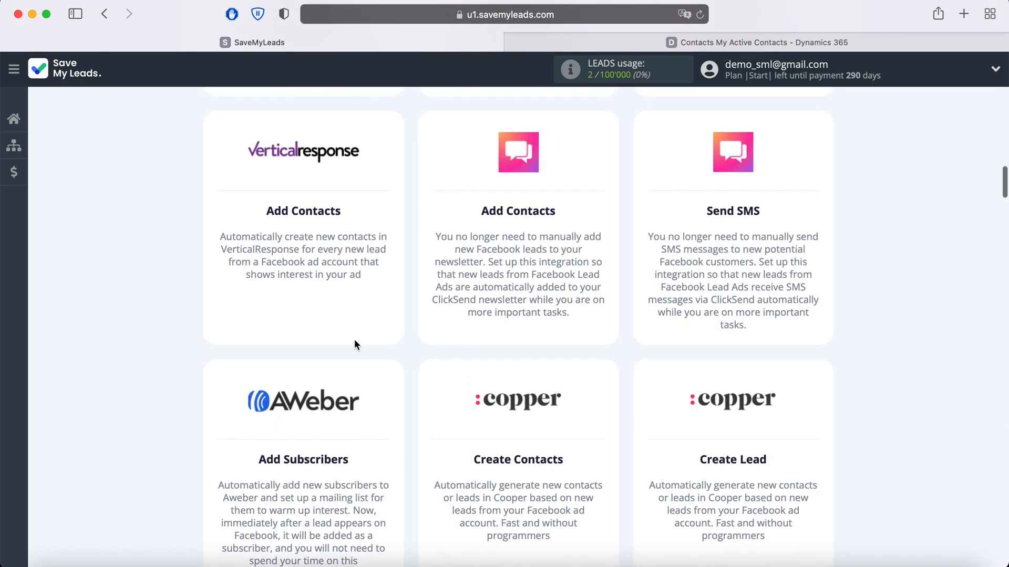
scroll(354, 344, down, 12)
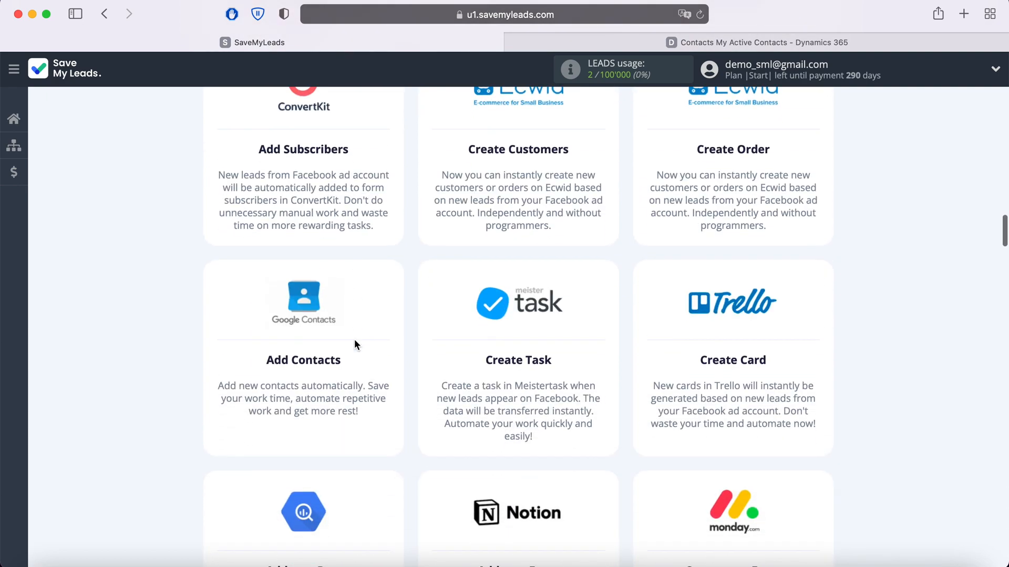
scroll(354, 345, down, 12)
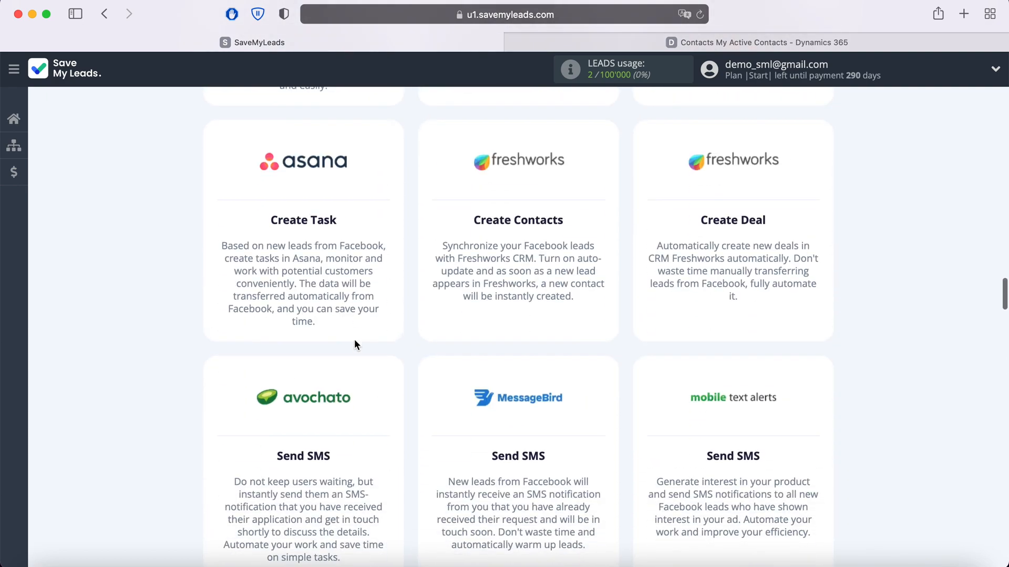
scroll(355, 344, down, 15)
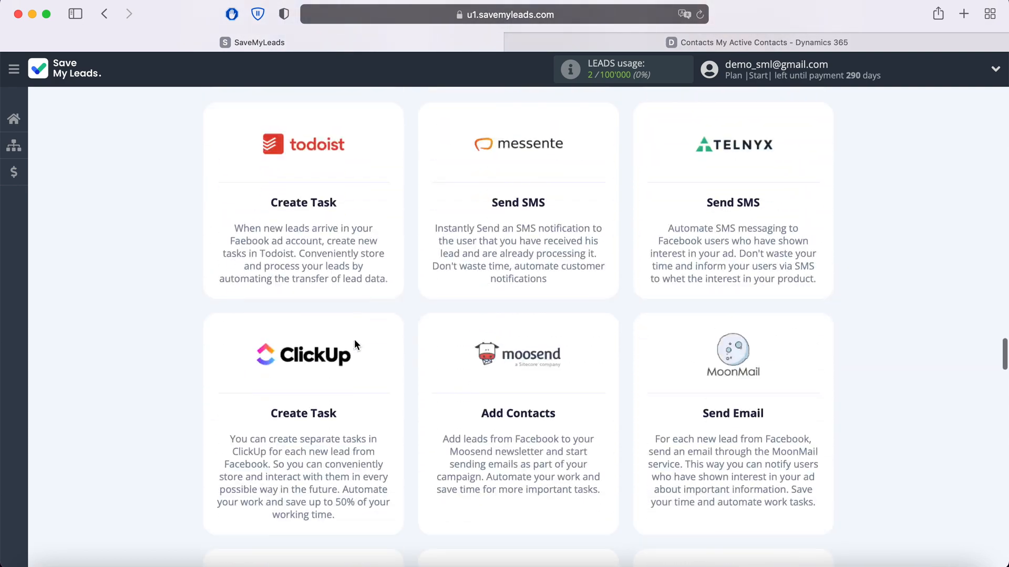
scroll(355, 344, down, 15)
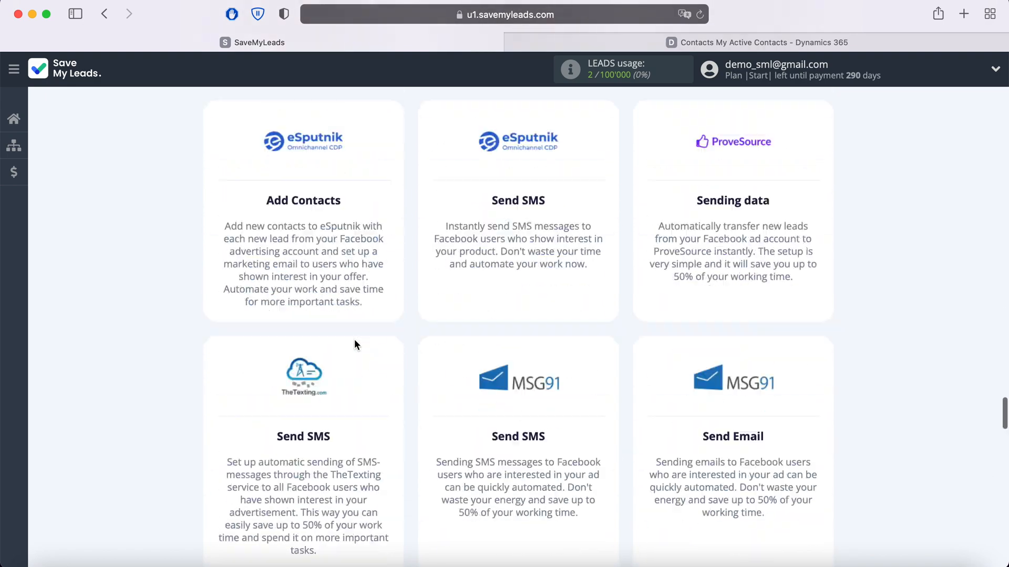
scroll(355, 345, down, 15)
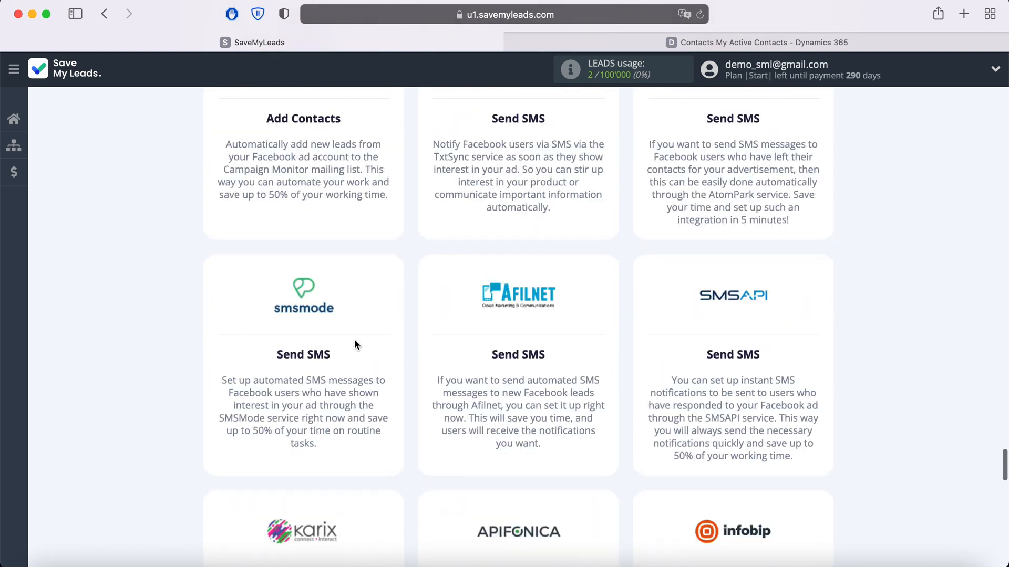
scroll(356, 345, down, 5)
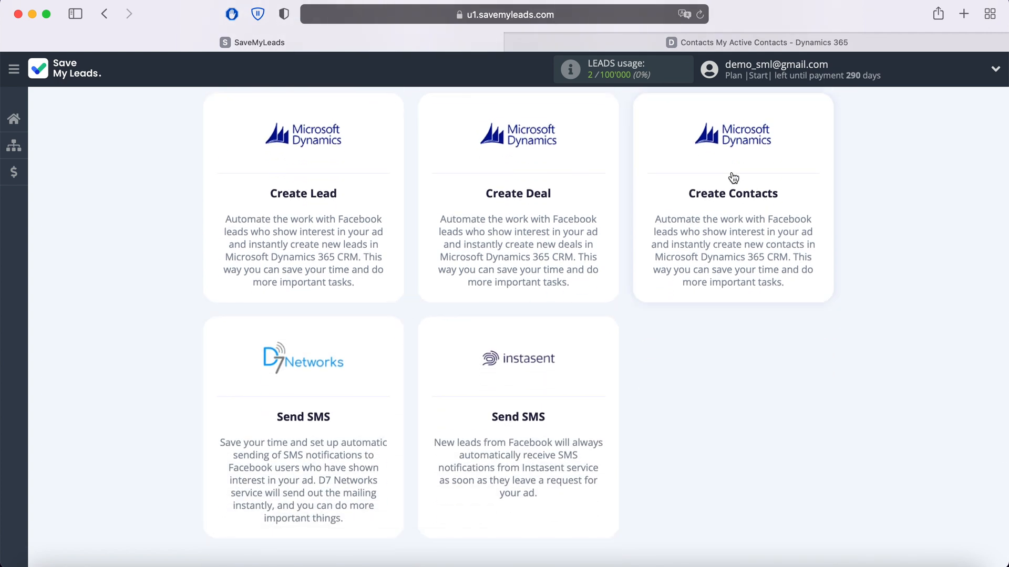
click(733, 178)
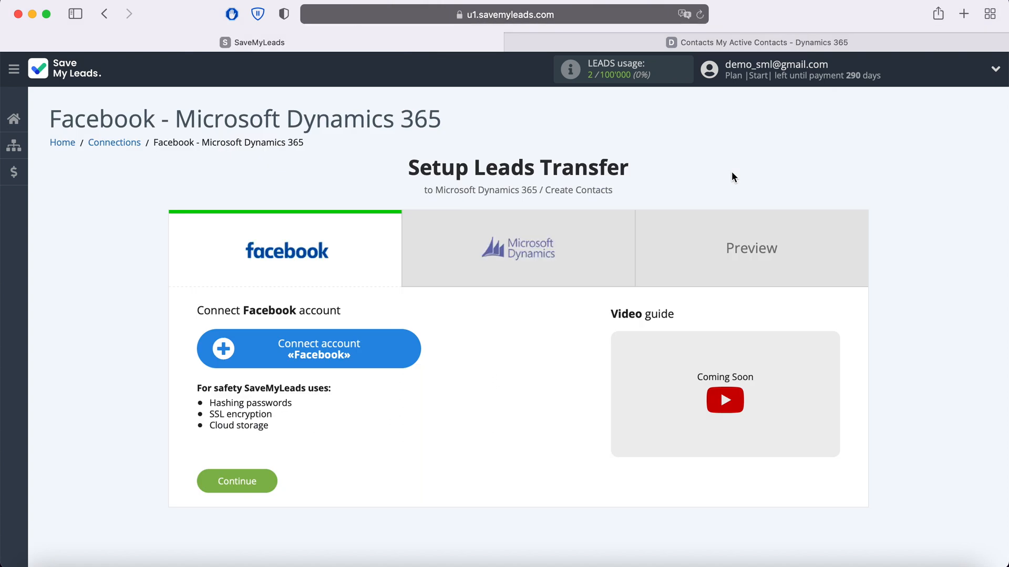
Start connecting a Facebook account and log in with the saved phone number and password.
click(405, 350)
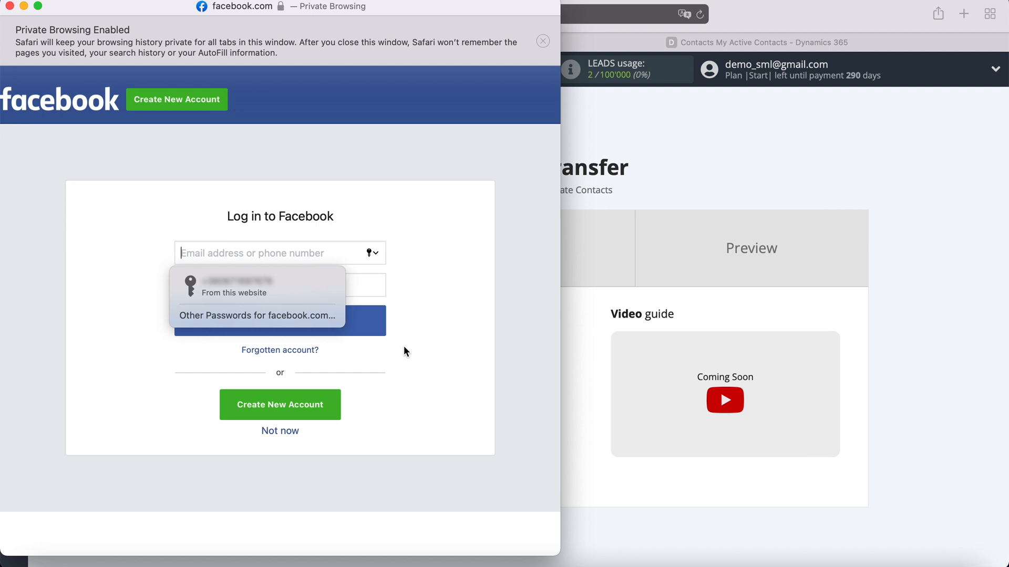
click(314, 293)
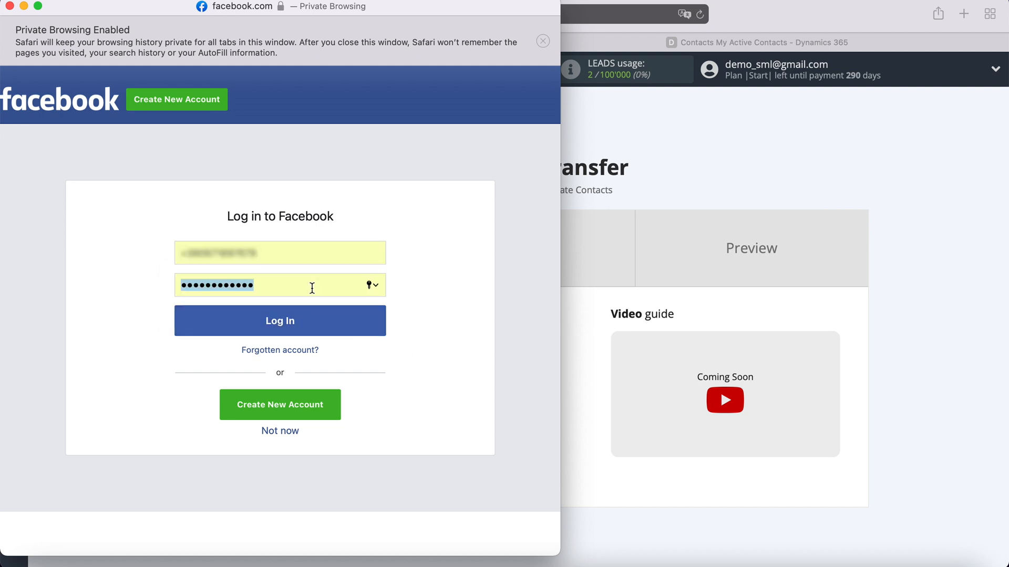
click(316, 321)
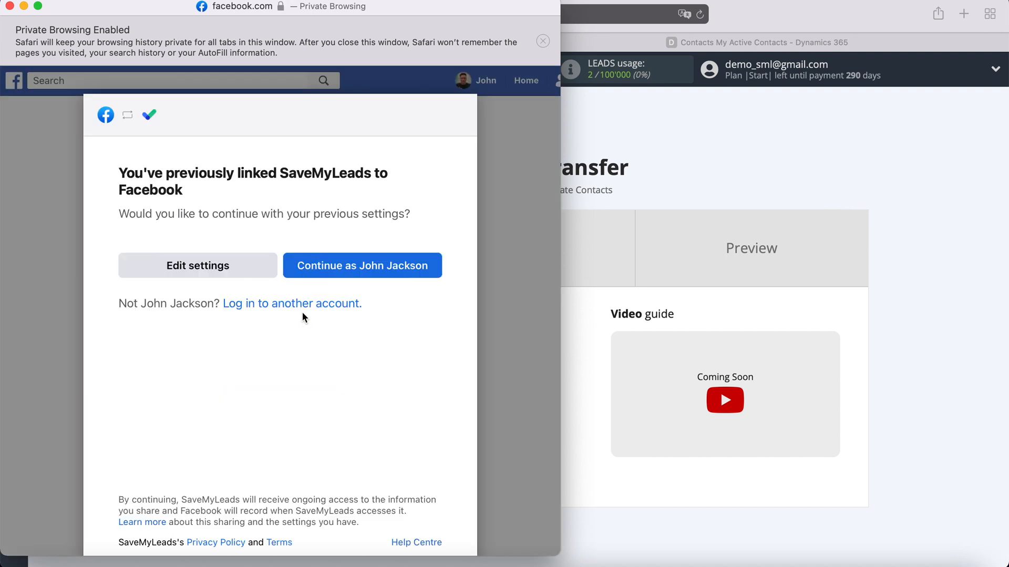
Edit the Facebook link settings to grant SaveMyLeads access to both pages with all permissions allowed.
click(265, 270)
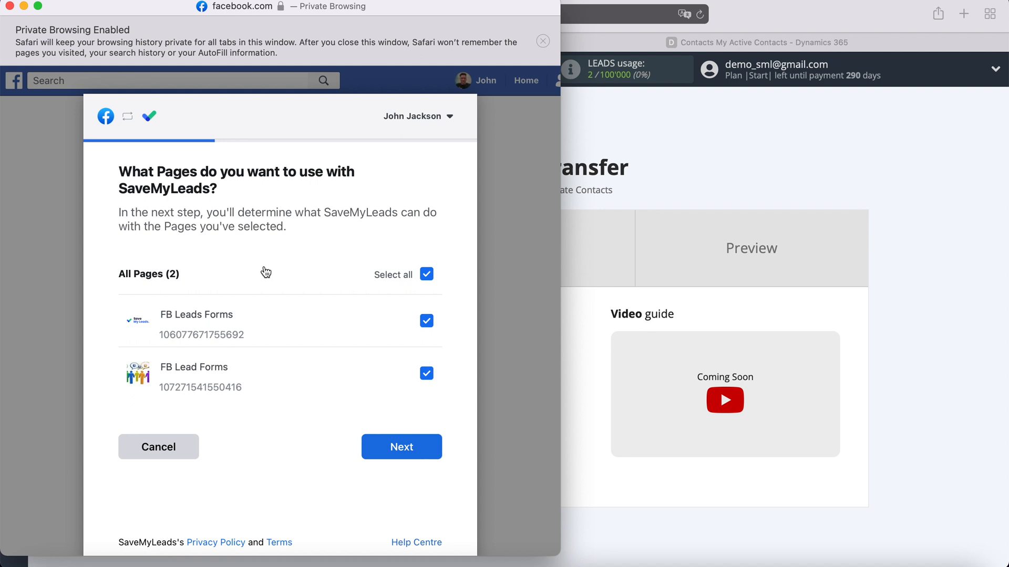
click(428, 451)
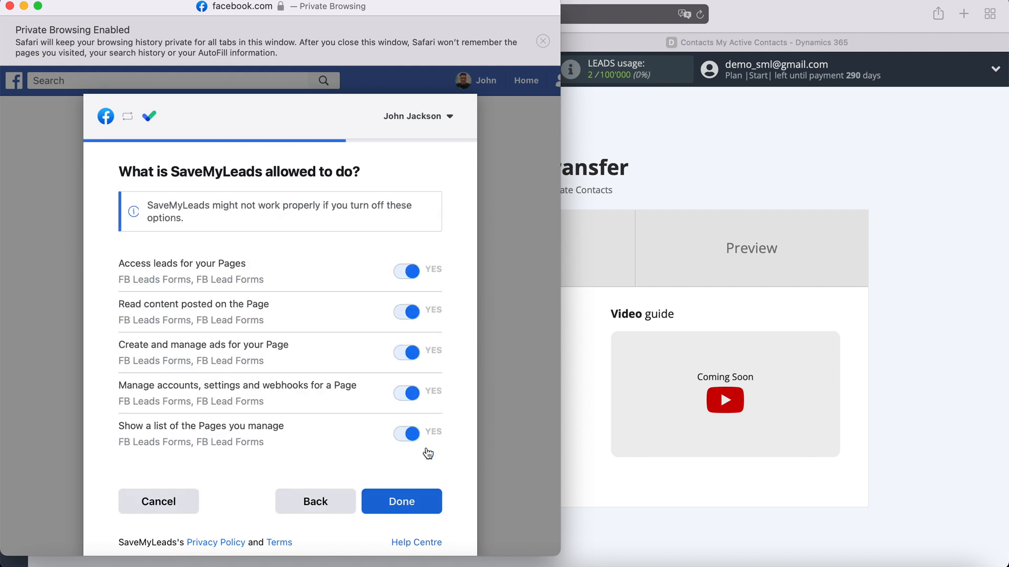
click(413, 504)
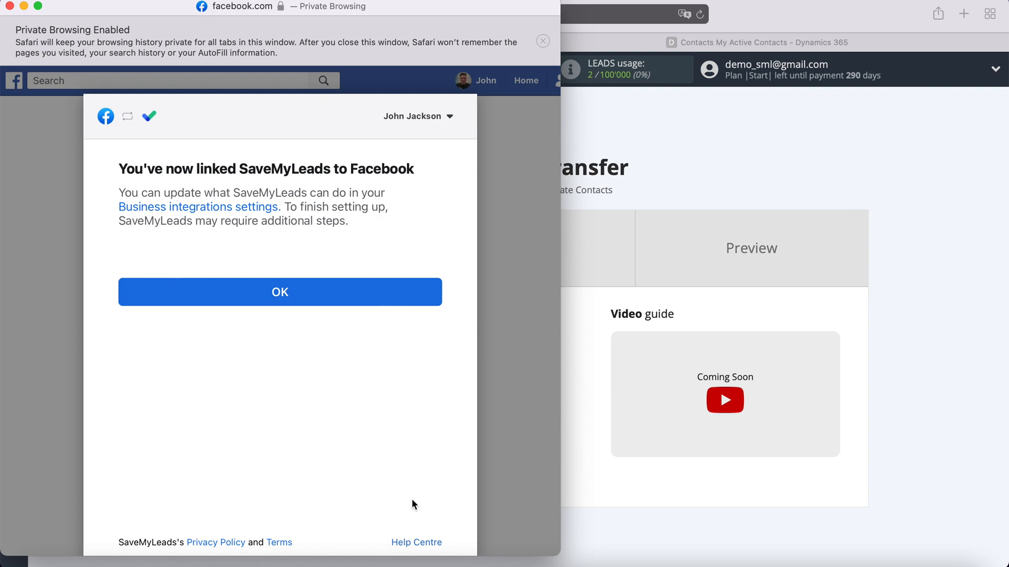
click(284, 304)
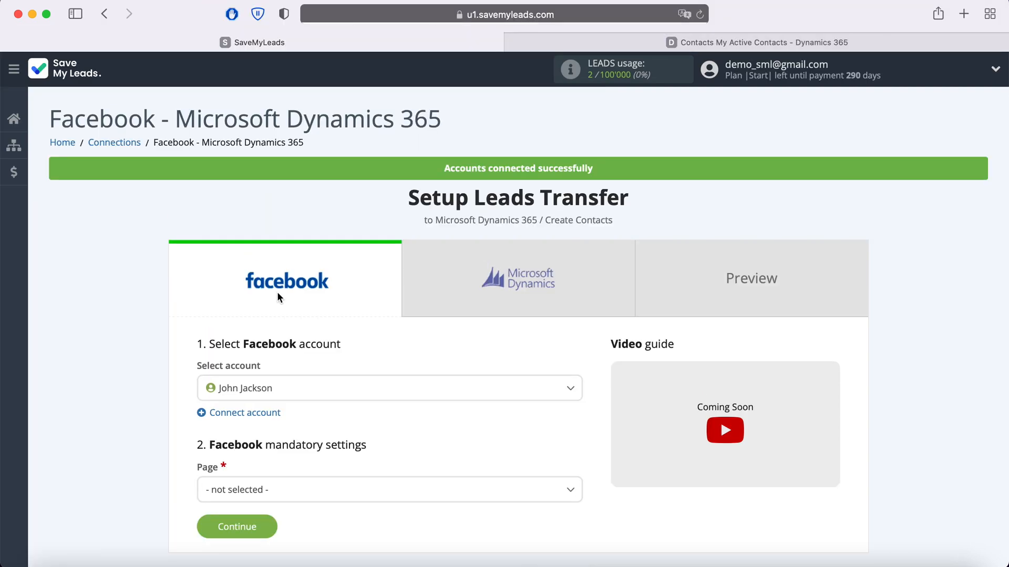
Select the connected Facebook account and set its page to FB Leads Forms.
click(306, 389)
click(276, 443)
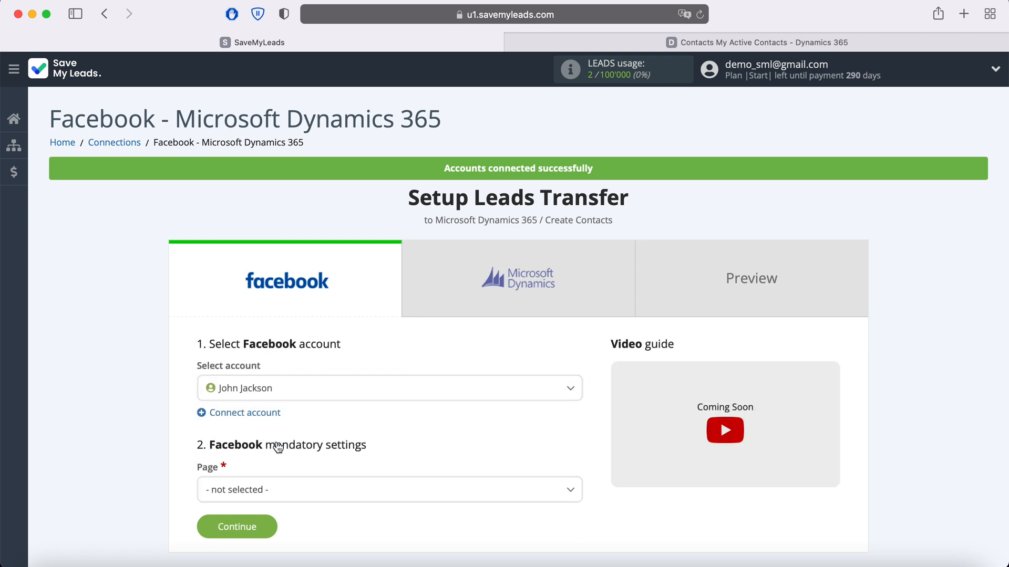
scroll(277, 446, down, 3)
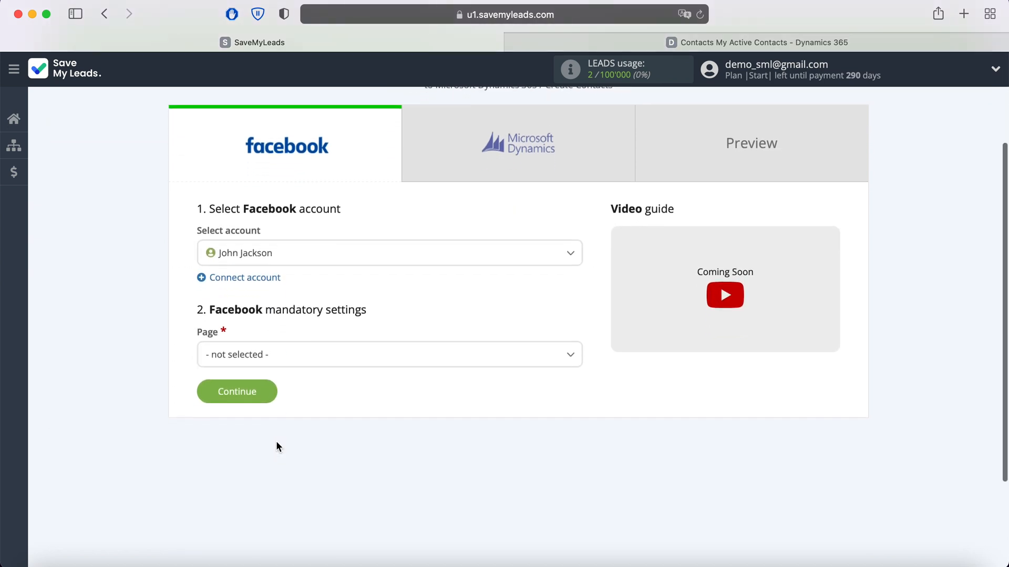
click(312, 364)
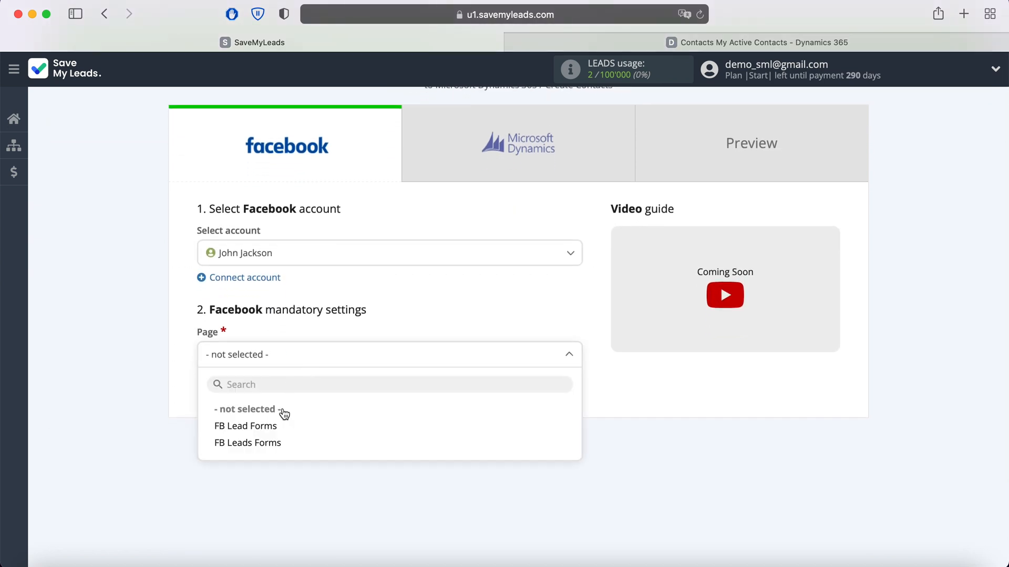
click(276, 444)
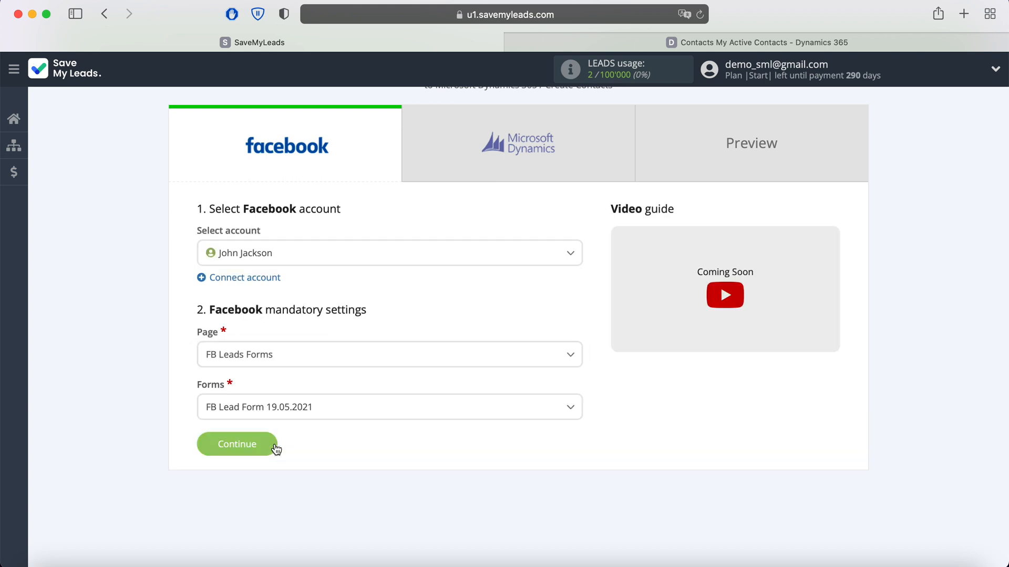
Choose the form FB Lead Form 20.05.2021 and continue to the Microsoft Dynamics setup.
click(334, 414)
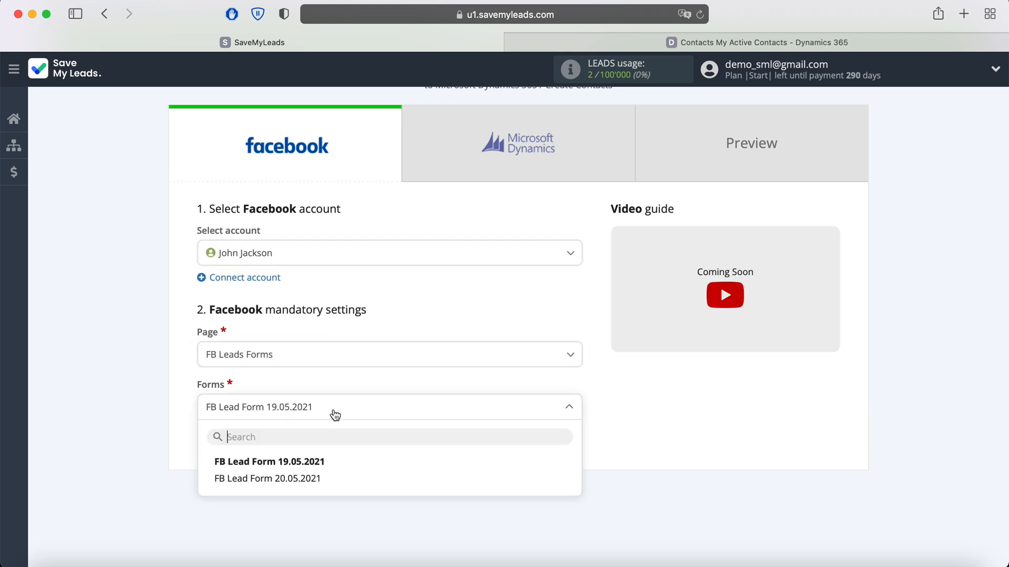
click(330, 486)
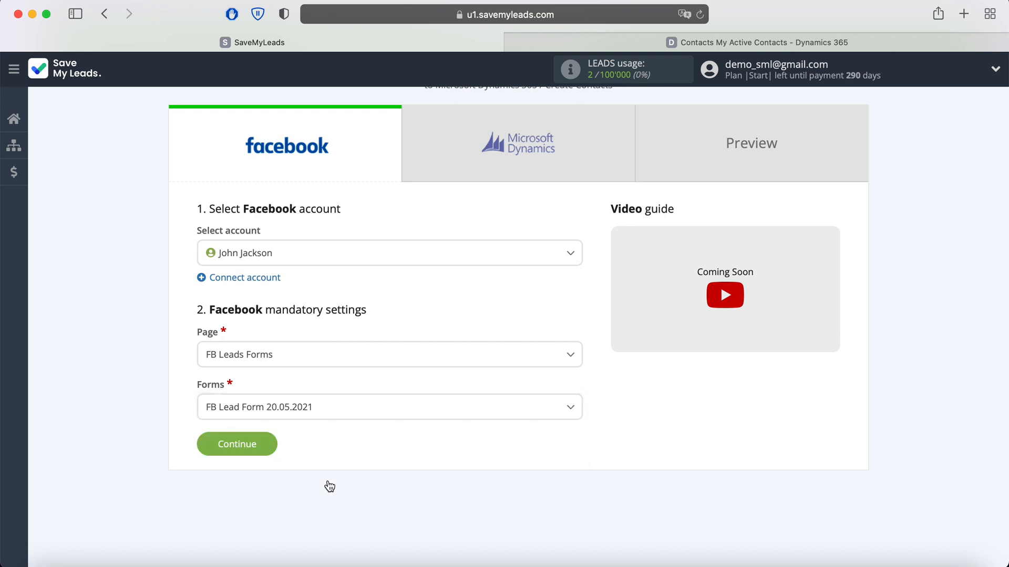
click(265, 448)
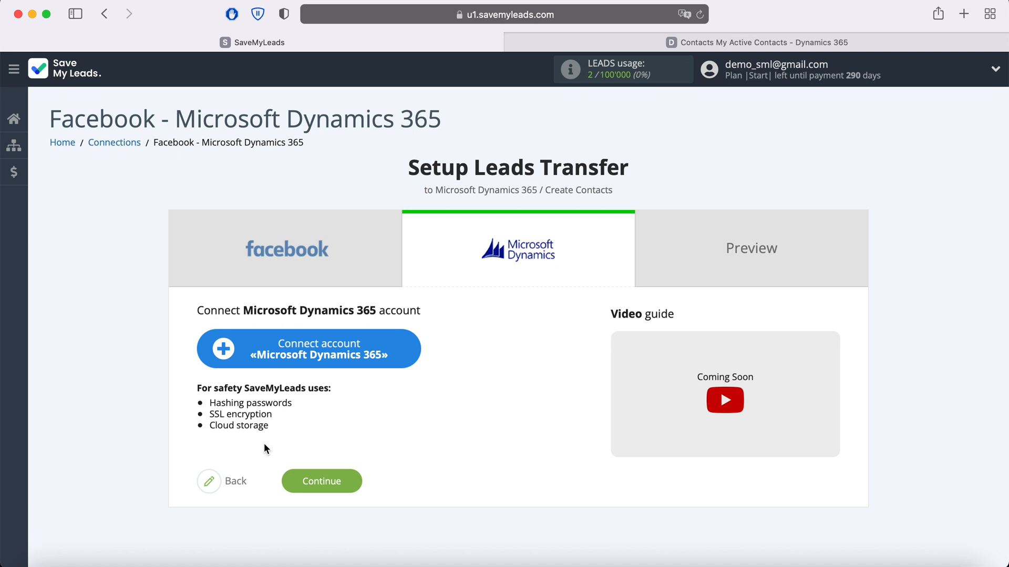
Start connecting a Microsoft Dynamics 365 account and copy the organization's domain from the open Dynamics 365 page's address.
click(409, 357)
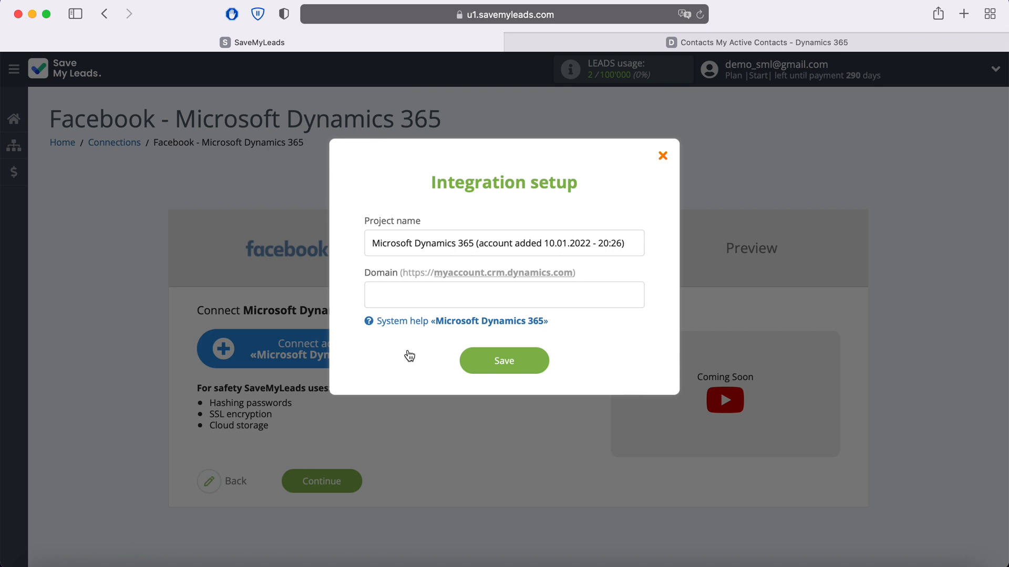
click(673, 48)
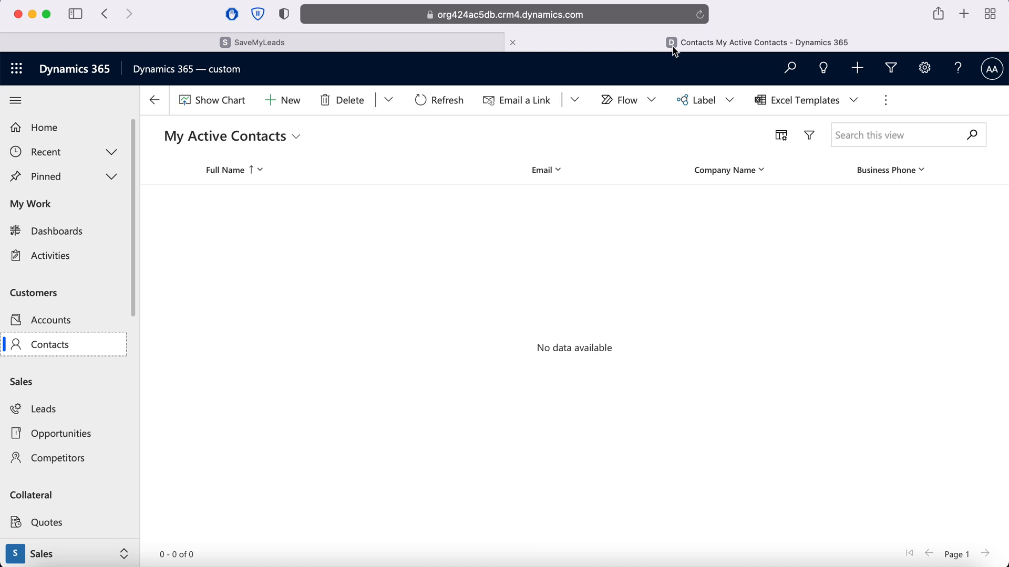
click(601, 15)
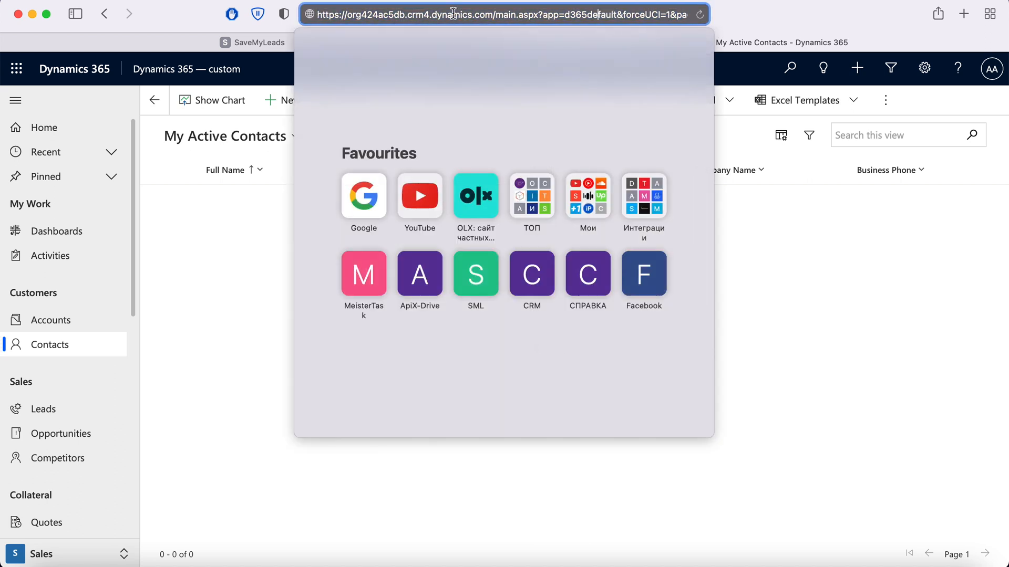
drag(346, 14, 494, 12)
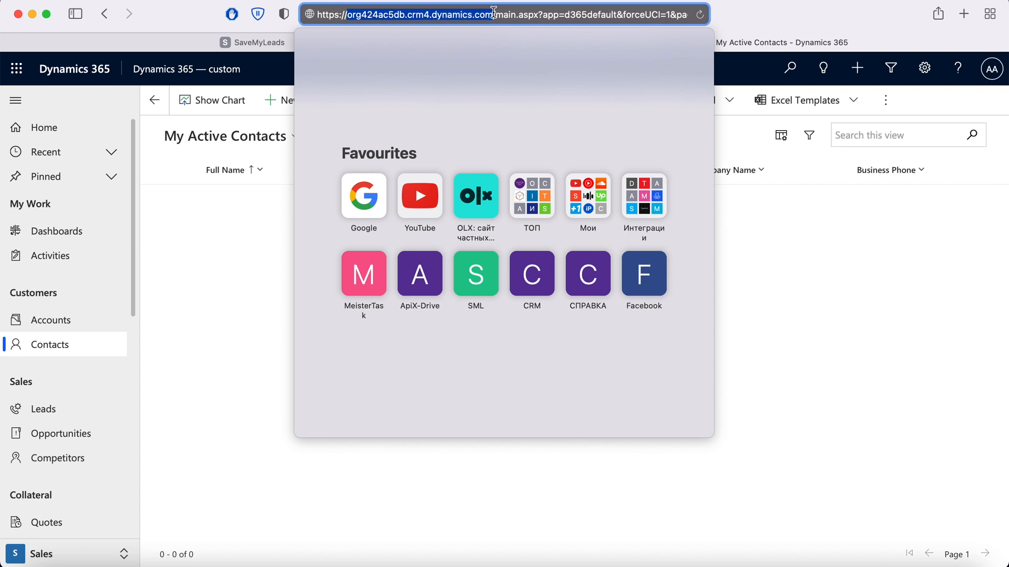
right_click(459, 14)
click(475, 38)
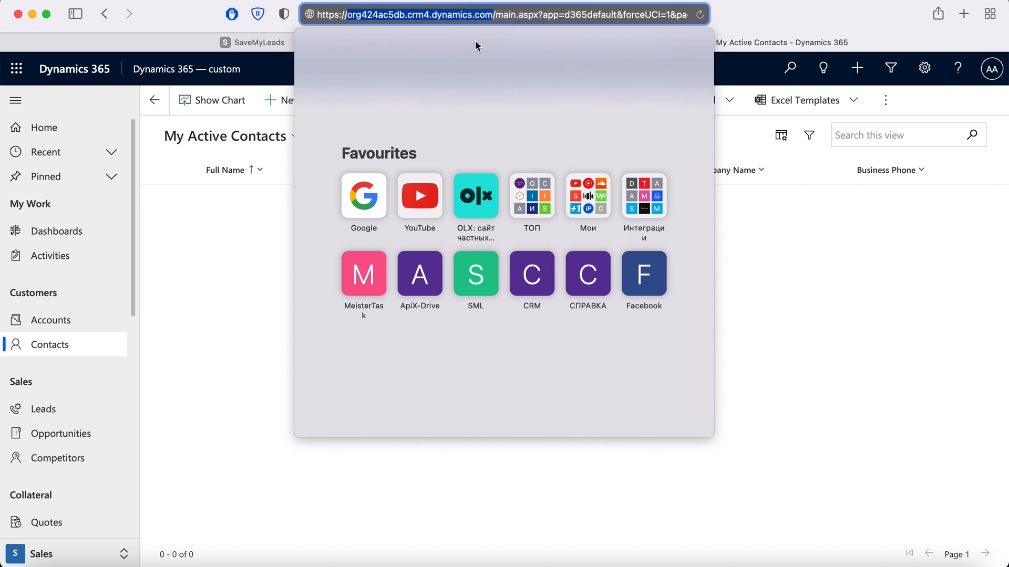
Back in SaveMyLeads, set the integration's domain to org424ac5db.crm4.dynamics.com and save the integration setup.
click(246, 41)
right_click(382, 286)
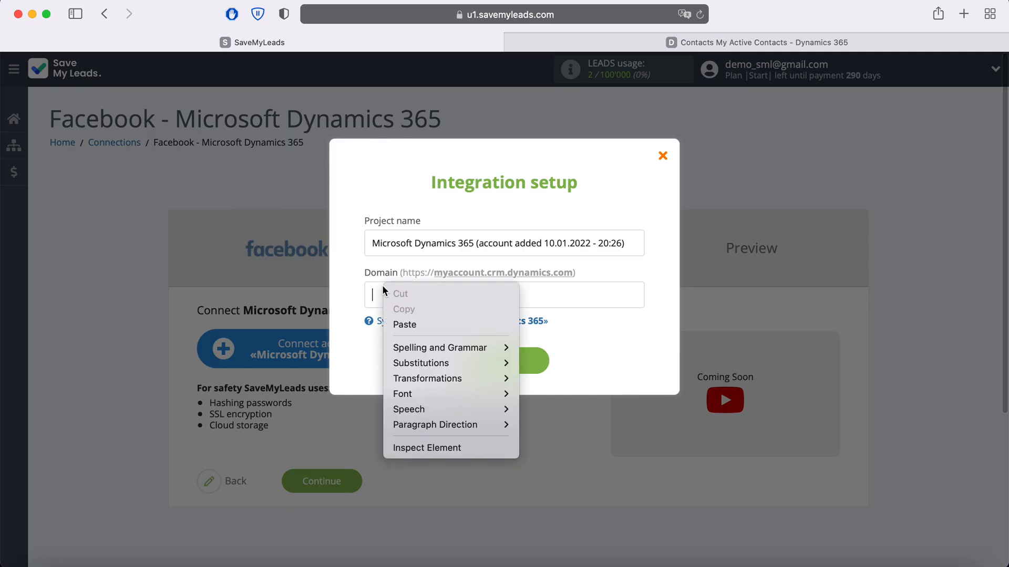
click(420, 324)
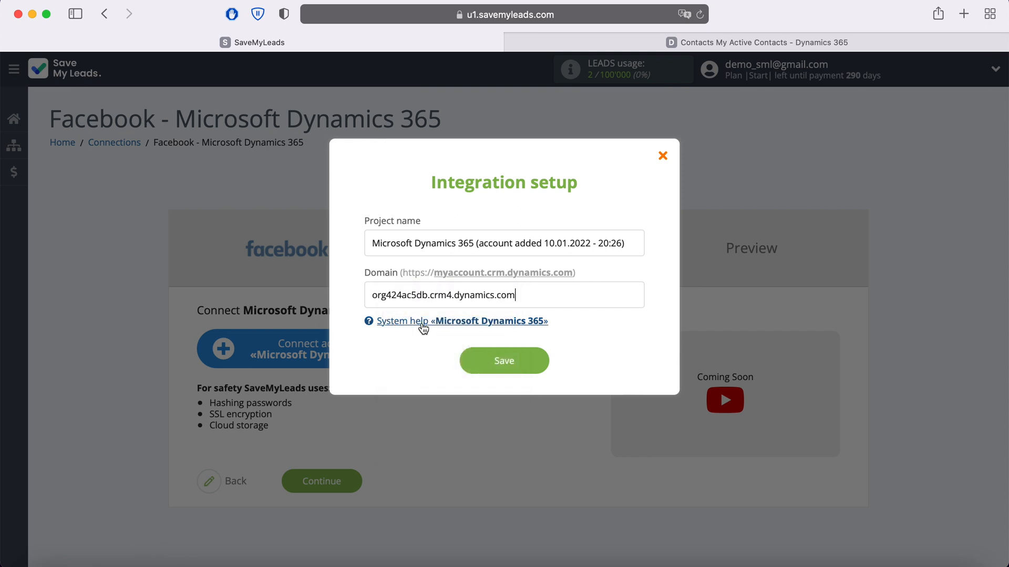
click(541, 360)
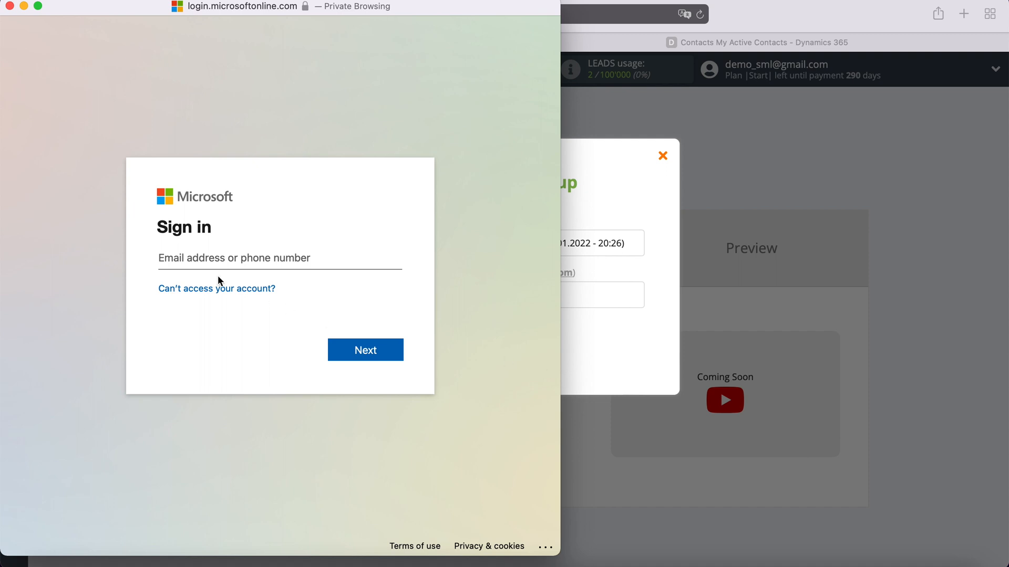
Sign in to Microsoft with the account's email address and password.
click(200, 258)
key(super+v)
click(385, 352)
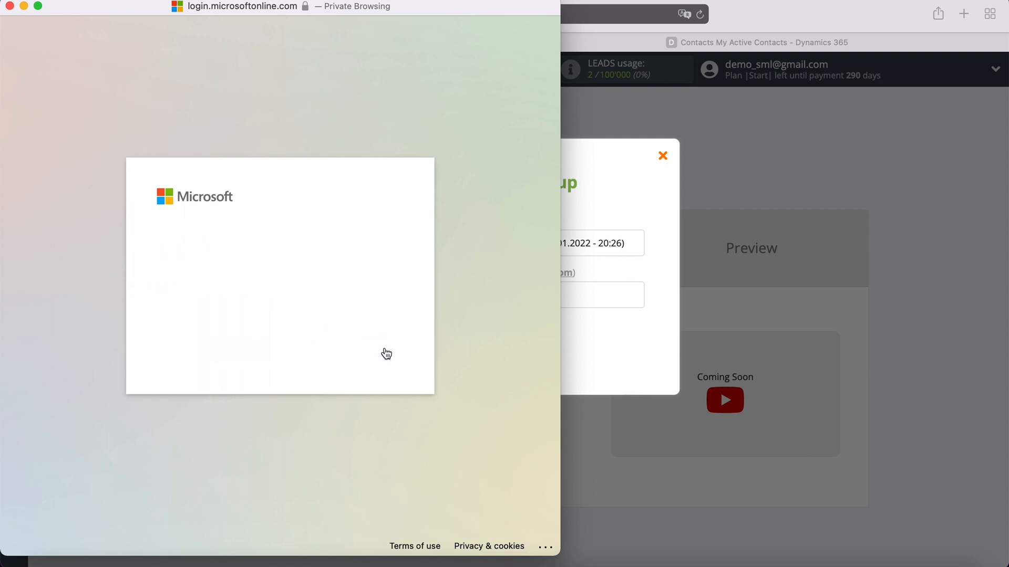
click(227, 279)
key(super+v)
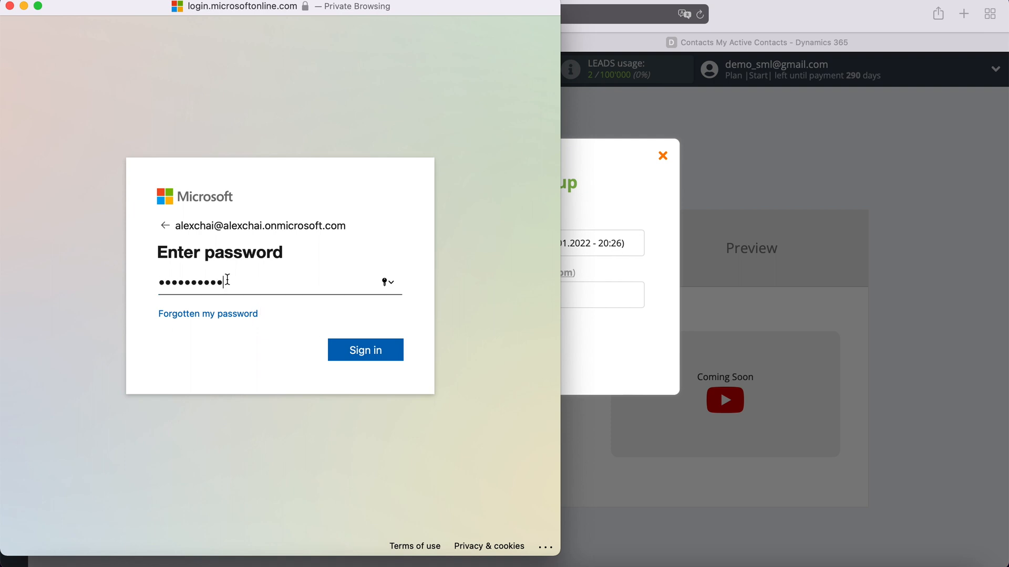
click(394, 357)
Grant SaveMyLeads the requested permissions with consent on behalf of the organisation, and select the org424ac5db.crm4.dynamics.com account.
click(229, 309)
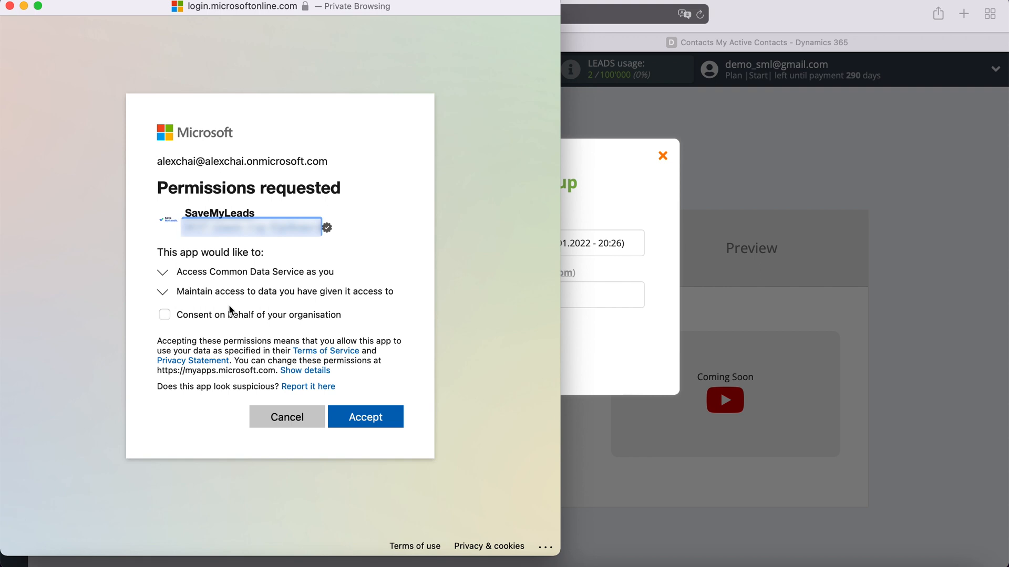
click(167, 316)
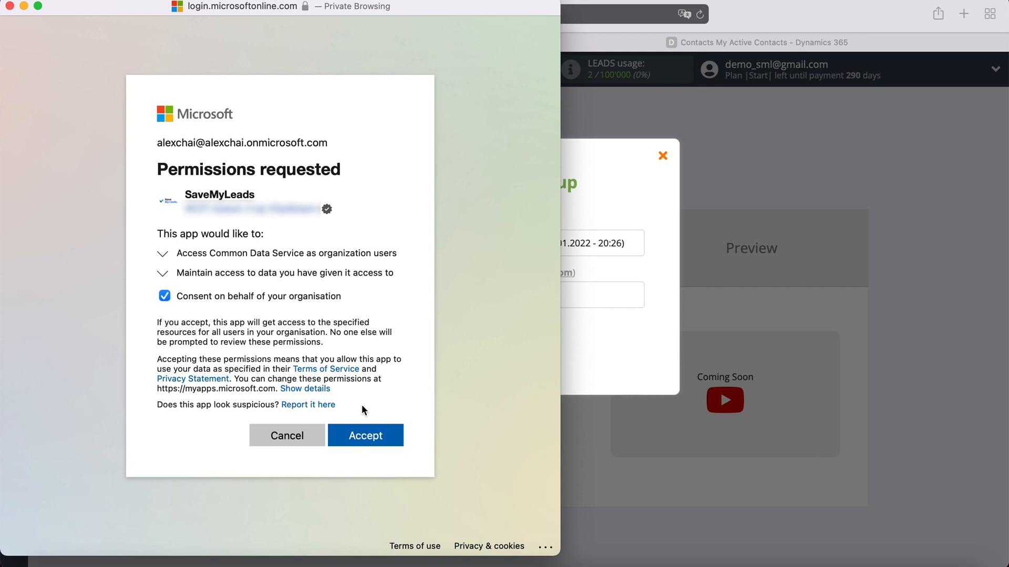
click(384, 435)
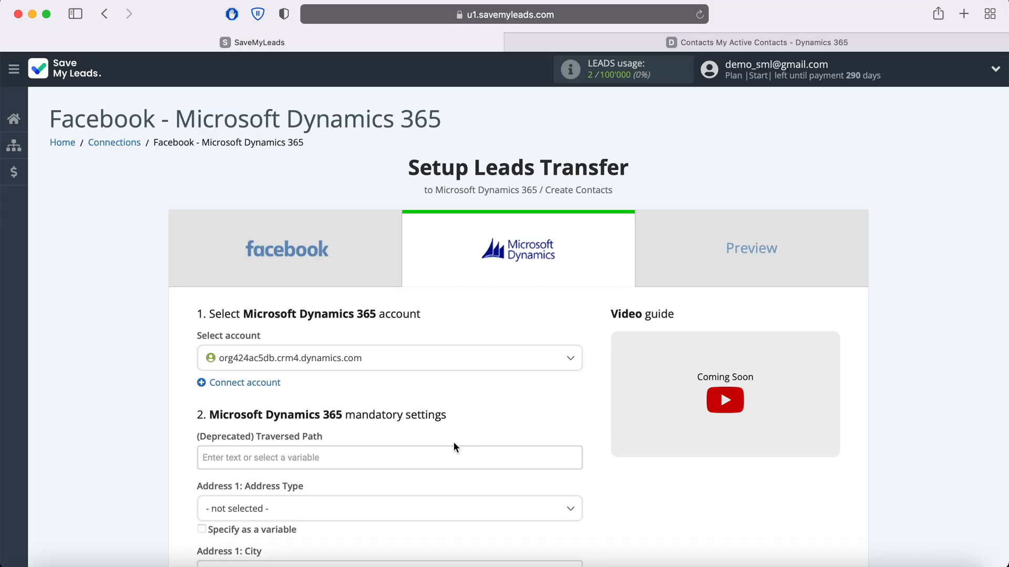
click(461, 361)
click(371, 415)
Look through the Microsoft Dynamics 365 mandatory settings, from the address fields to the email and name fields.
scroll(371, 415, down, 6)
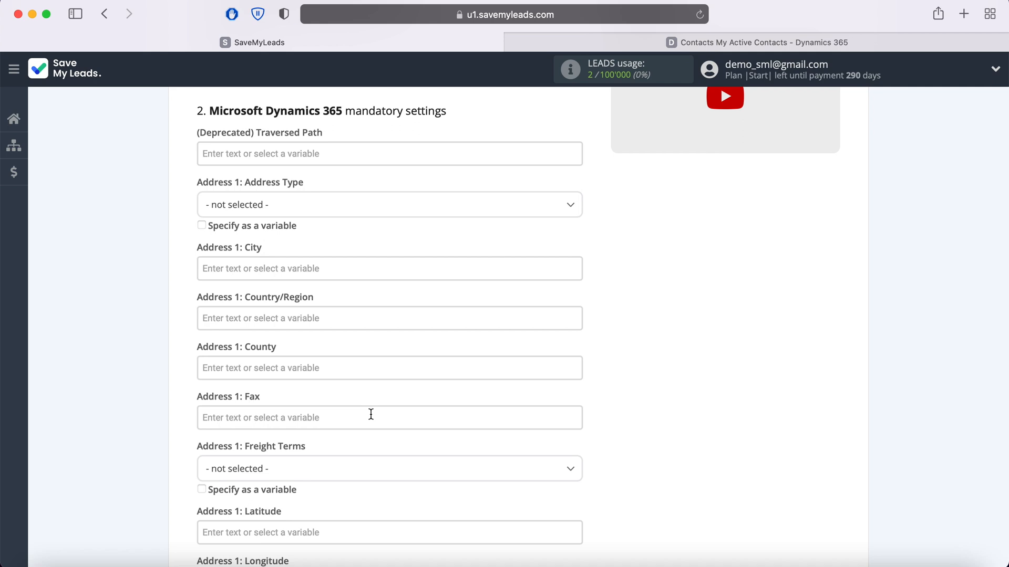
scroll(371, 416, down, 6)
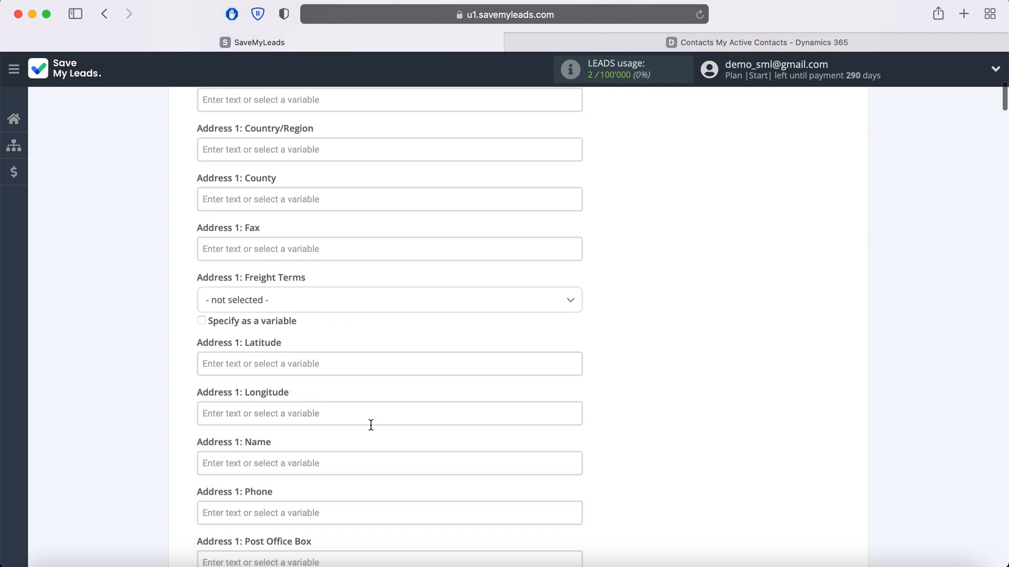
scroll(371, 430, down, 10)
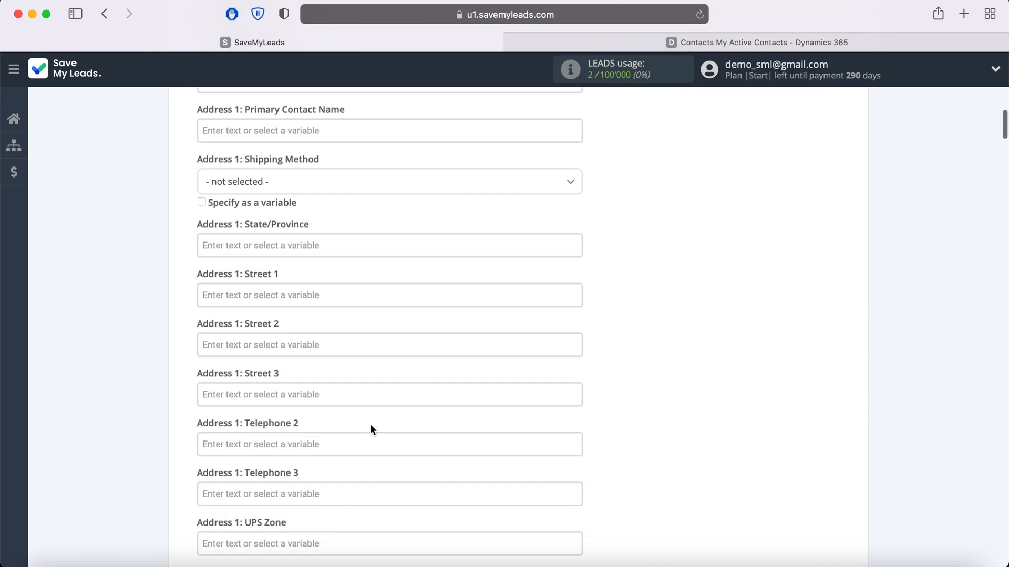
scroll(371, 429, down, 8)
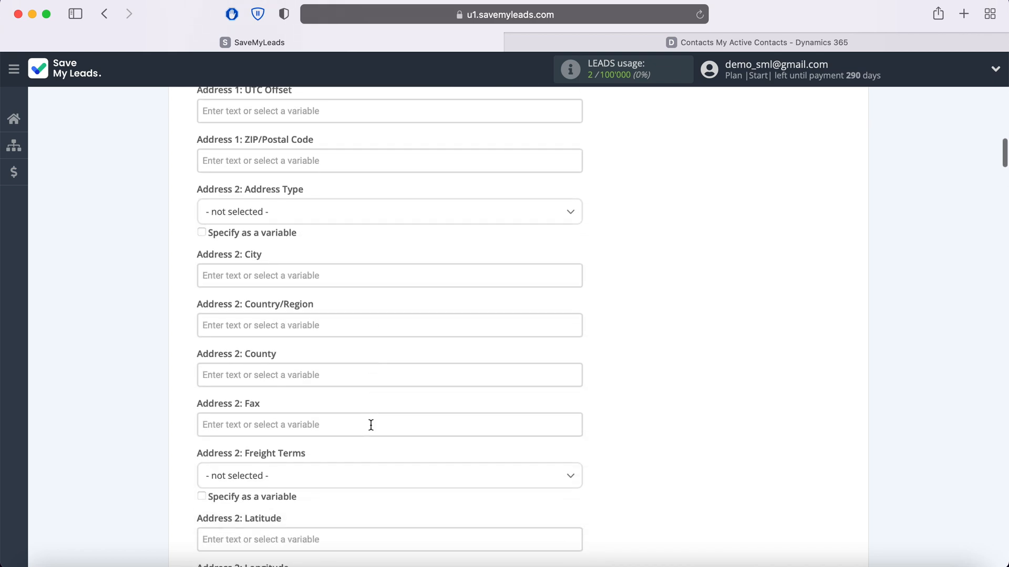
scroll(372, 431, down, 8)
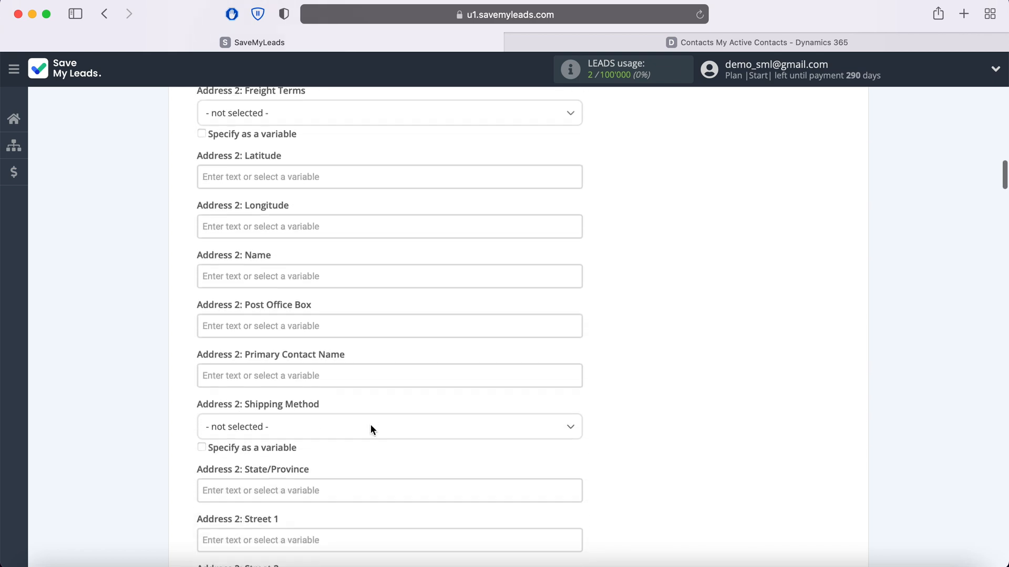
scroll(371, 430, down, 17)
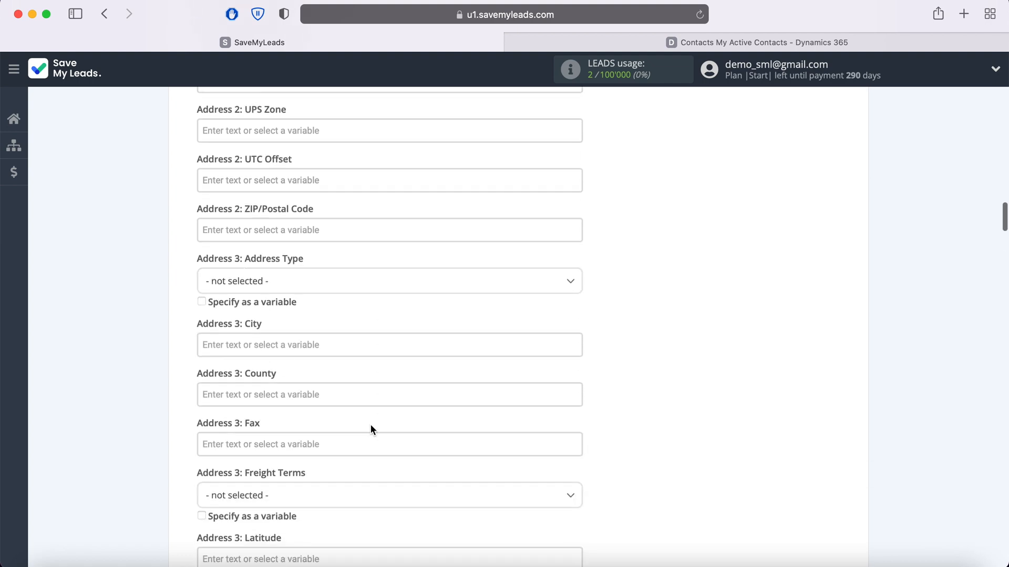
scroll(370, 430, down, 20)
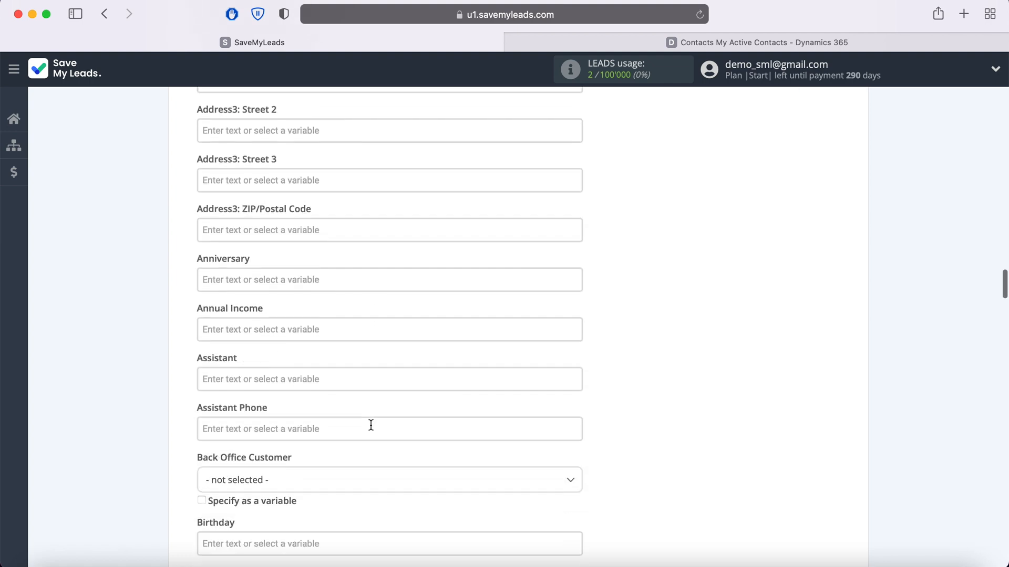
scroll(370, 430, down, 20)
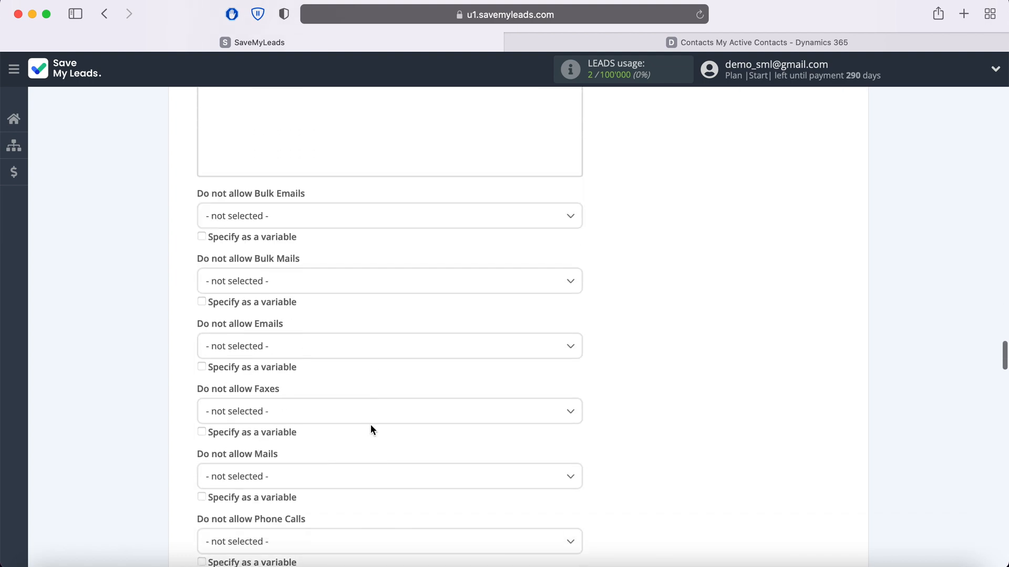
scroll(371, 424, down, 3)
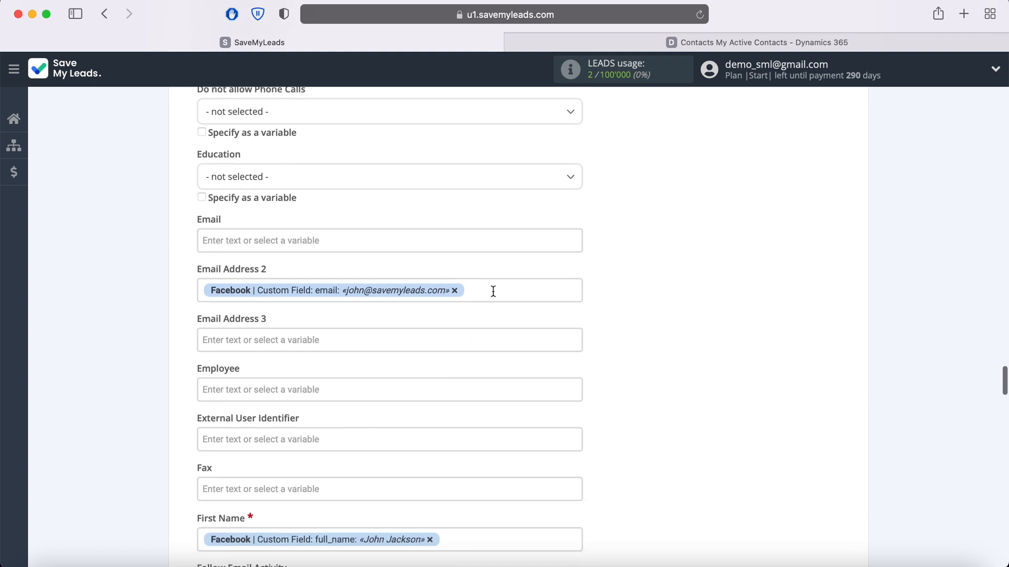
Examine the Facebook lead variables available for the Email Address 2 field, keeping its current mapping.
click(491, 290)
scroll(493, 291, down, 2)
scroll(493, 290, down, 4)
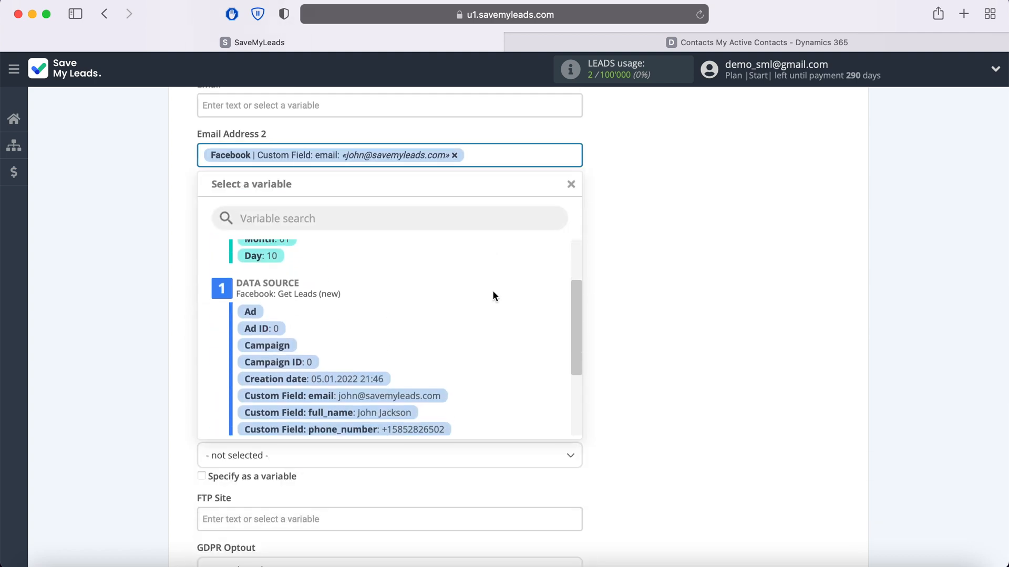
click(619, 315)
Examine the Facebook lead variables available for the First Name field, keeping its current mapping.
scroll(619, 316, down, 2)
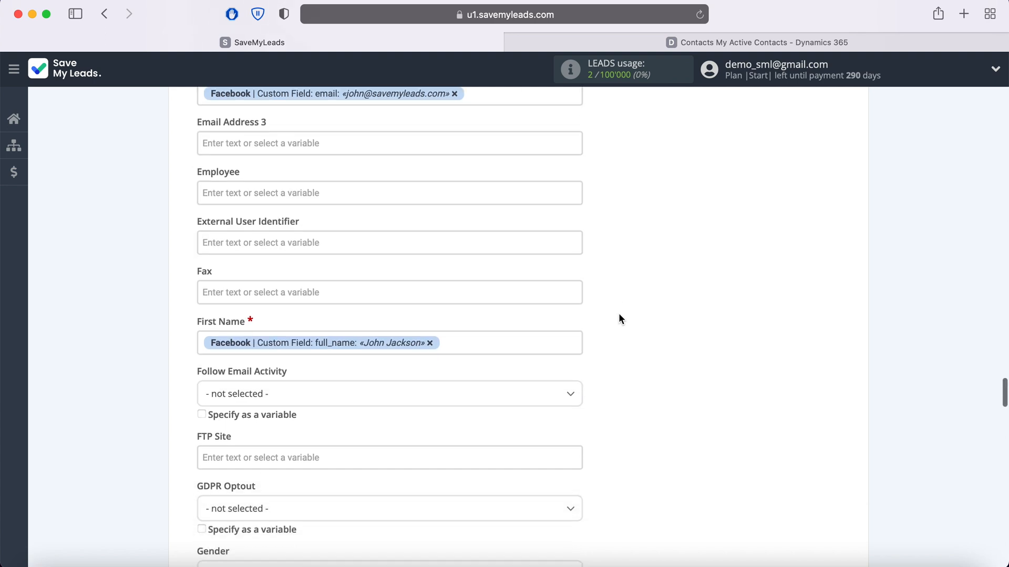
click(486, 342)
scroll(486, 344, down, 2)
scroll(486, 343, down, 1)
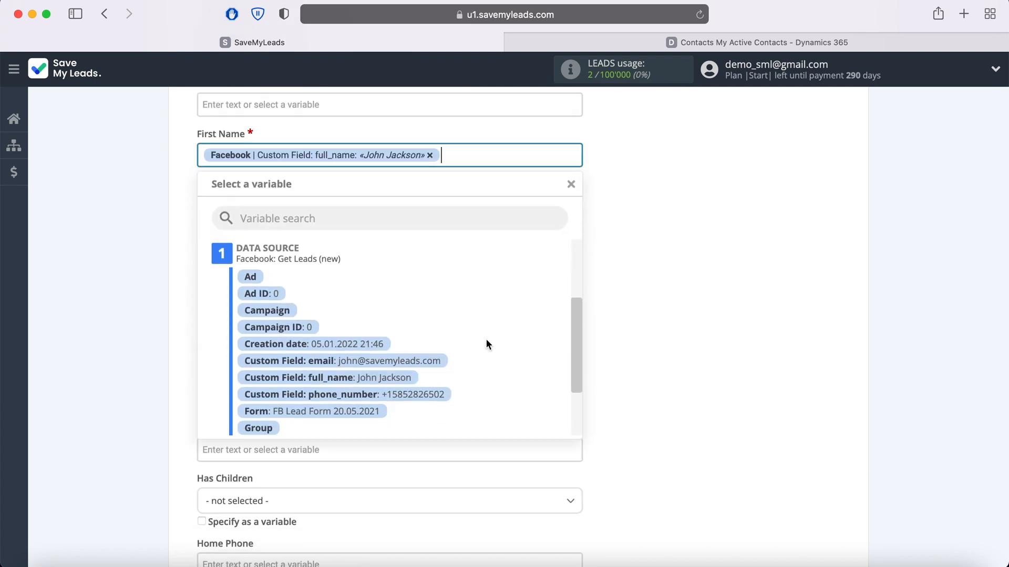
click(643, 271)
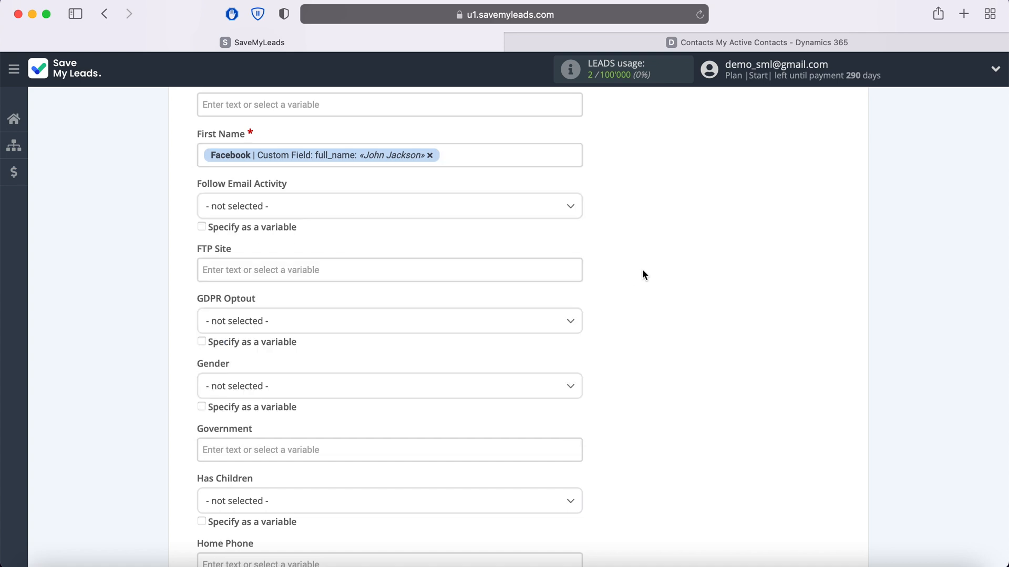
Check the remaining contact field mappings, including Last Name and Mobile Phone, and continue to the preview.
scroll(642, 270, down, 5)
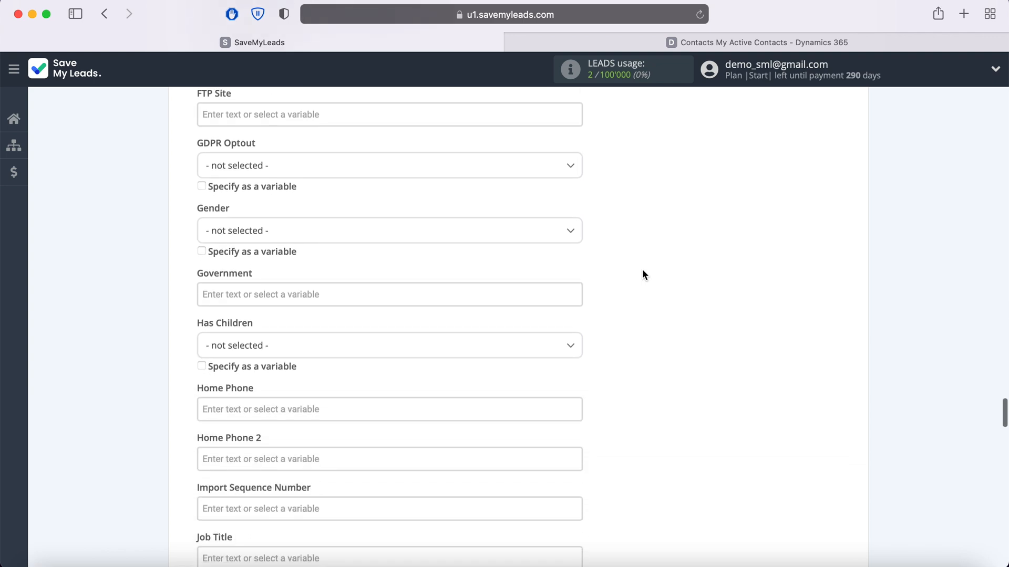
scroll(642, 270, down, 6)
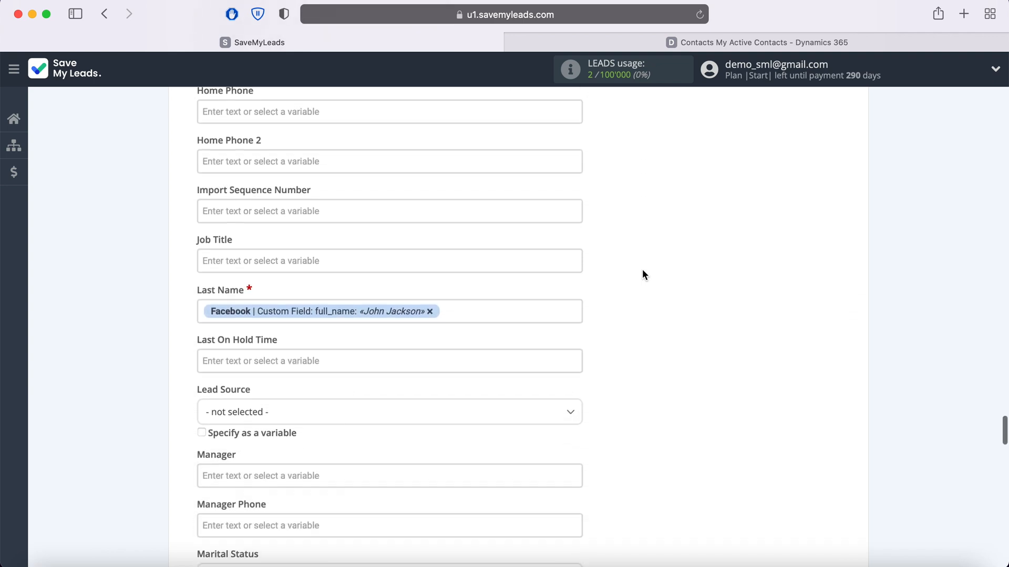
scroll(642, 270, down, 7)
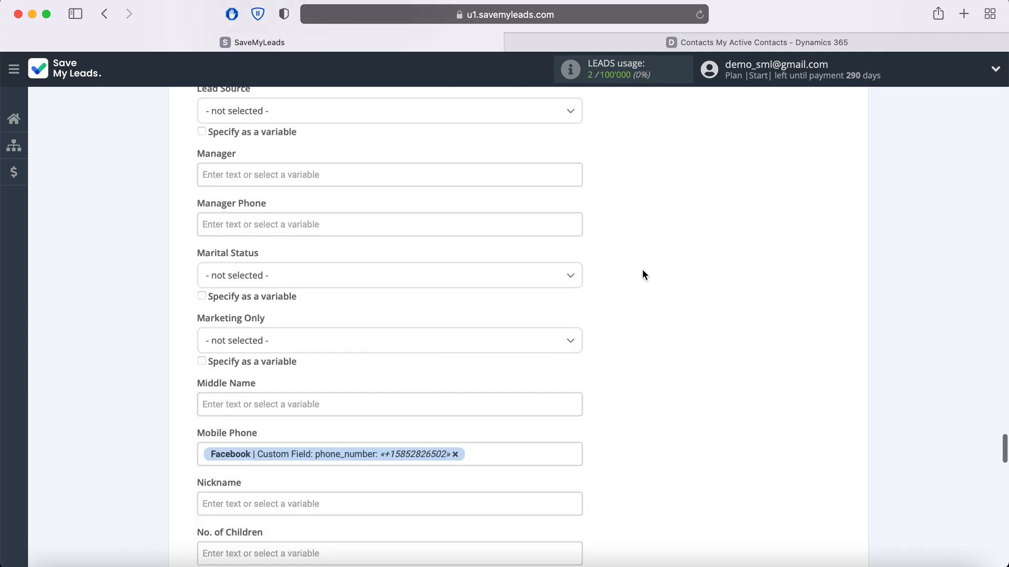
scroll(642, 270, down, 5)
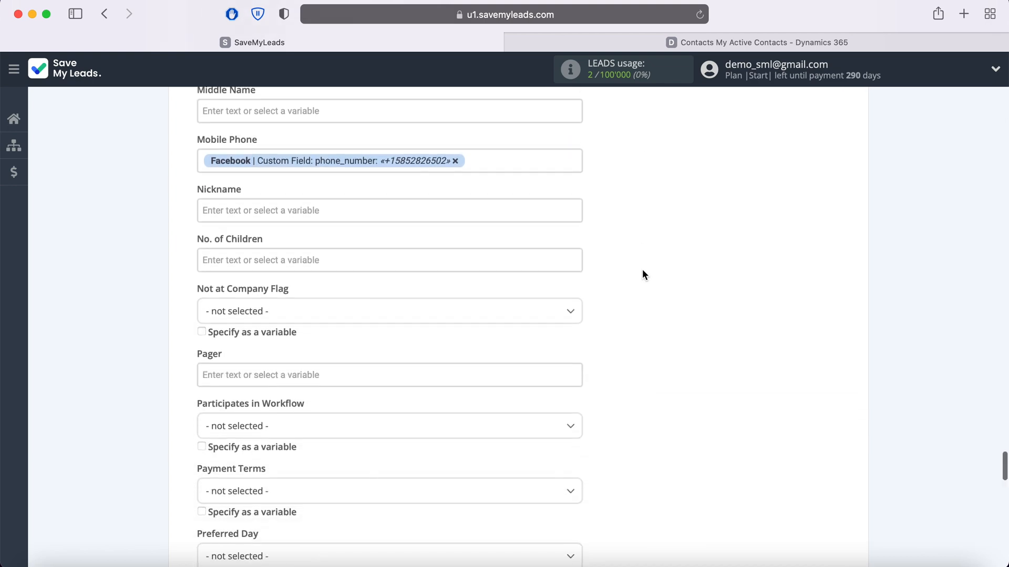
scroll(642, 274, down, 13)
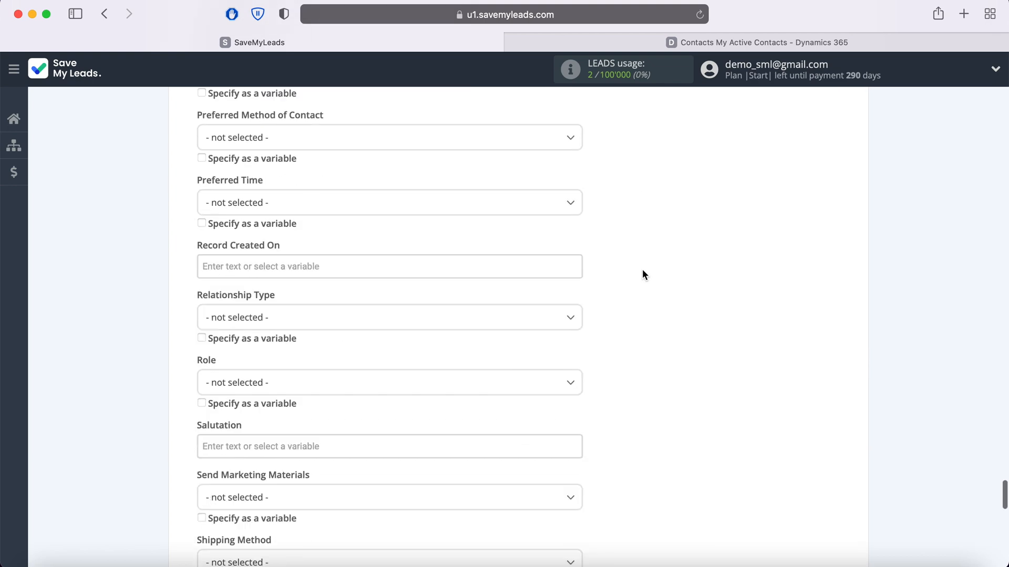
scroll(642, 274, down, 11)
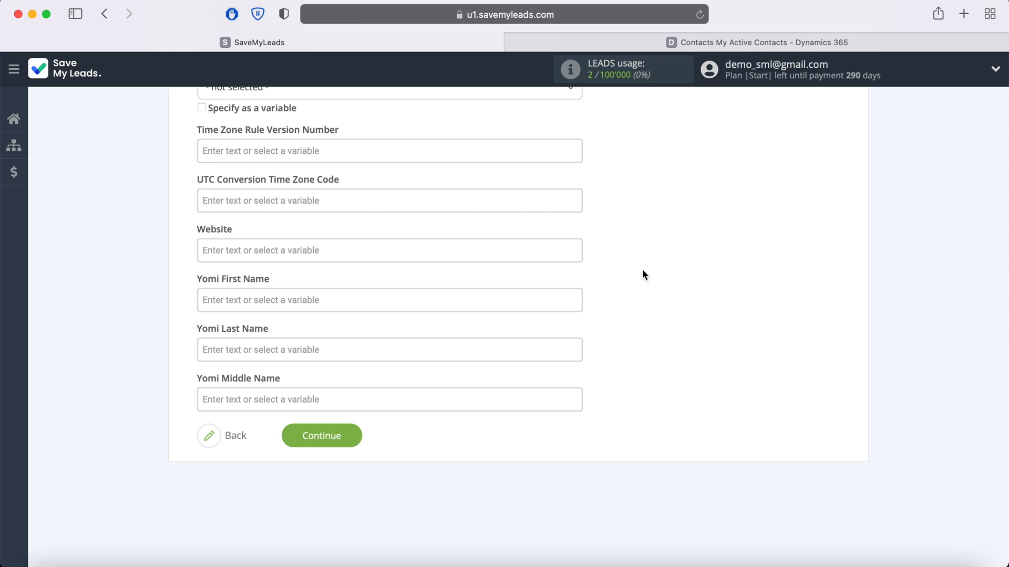
click(353, 434)
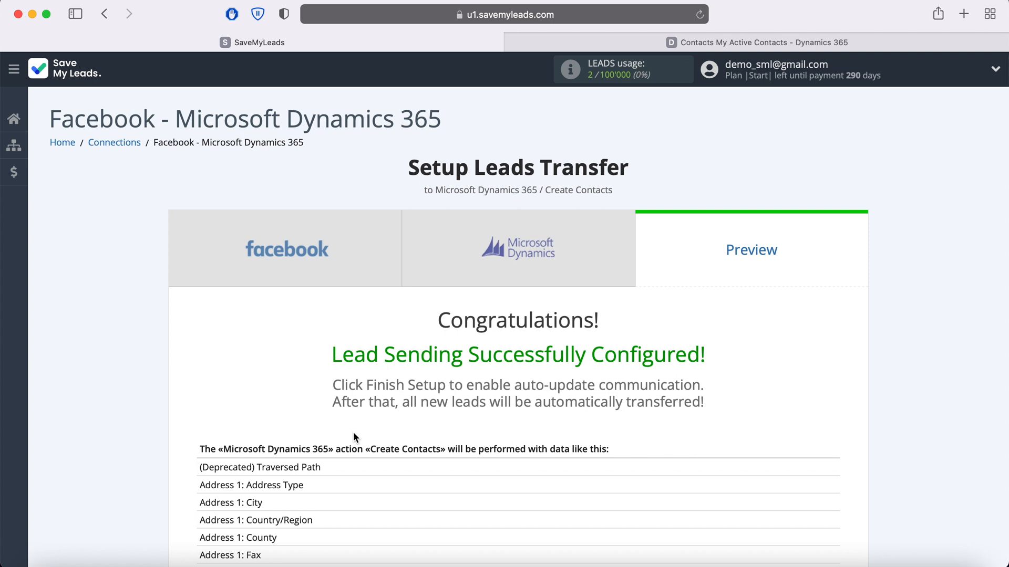
Review the sample data for the Create Contacts action and send the test data to Microsoft Dynamics 365.
scroll(354, 434, down, 5)
scroll(353, 434, down, 8)
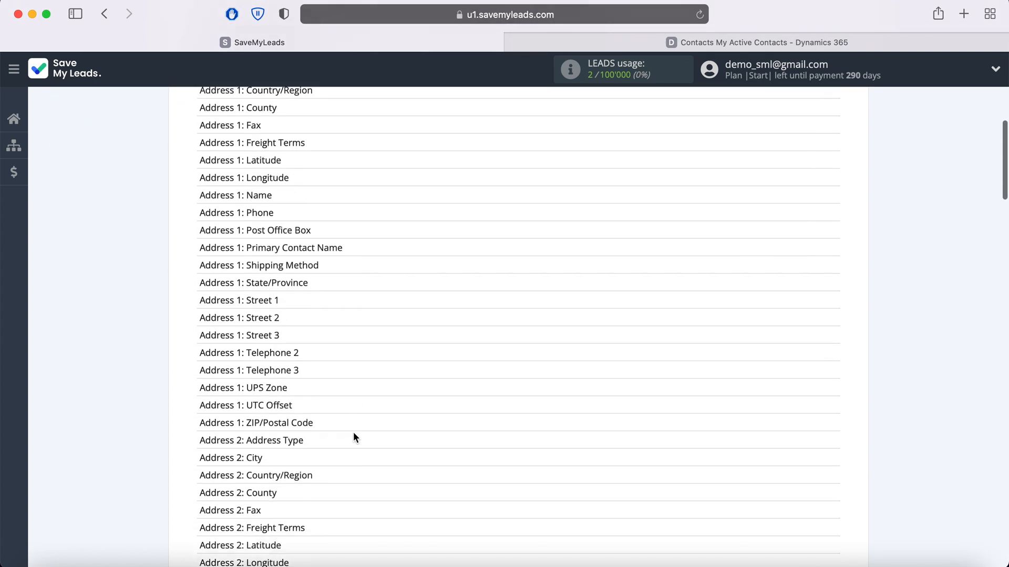
scroll(354, 434, down, 9)
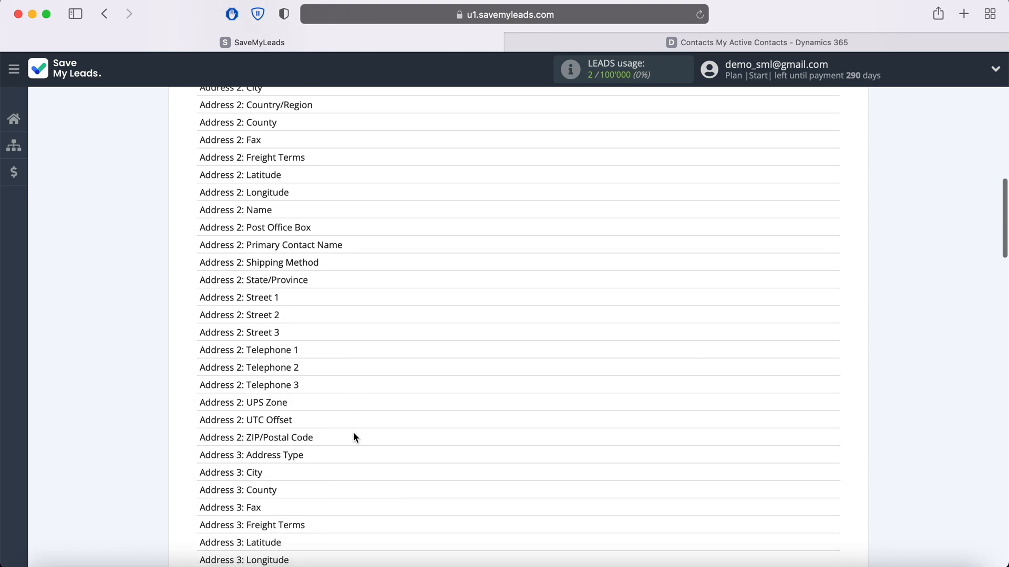
scroll(353, 434, down, 8)
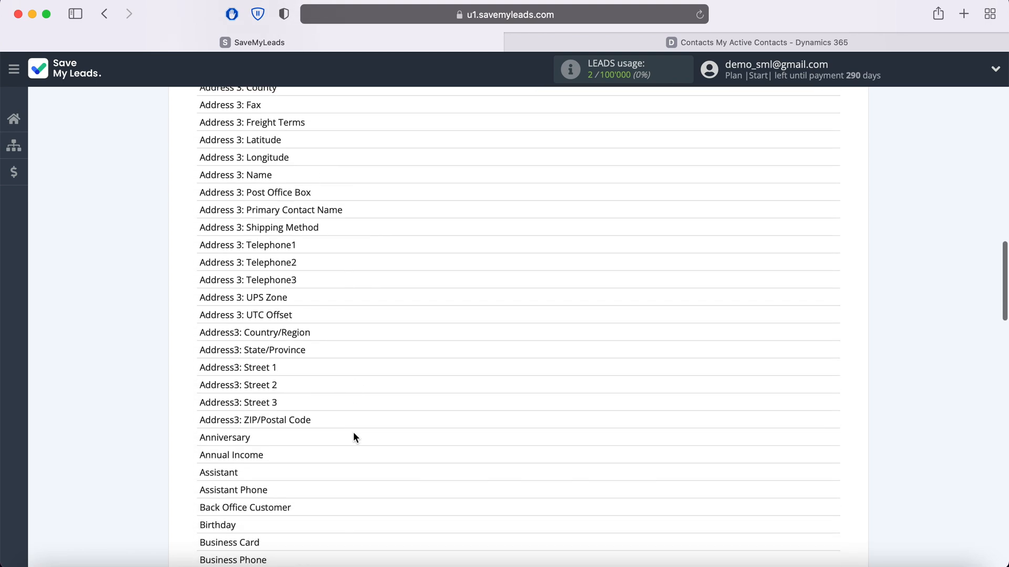
scroll(354, 434, down, 8)
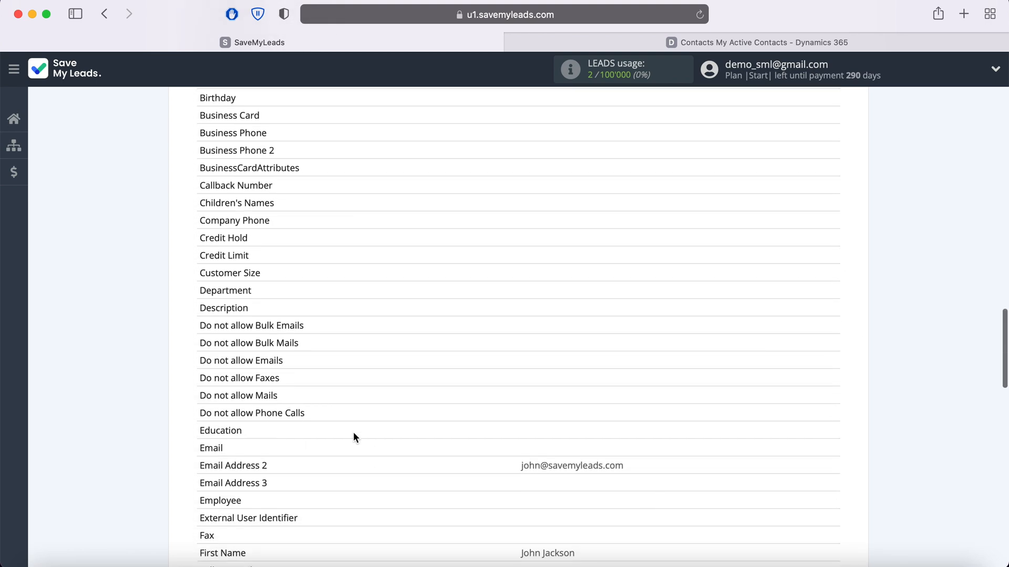
scroll(353, 437, down, 2)
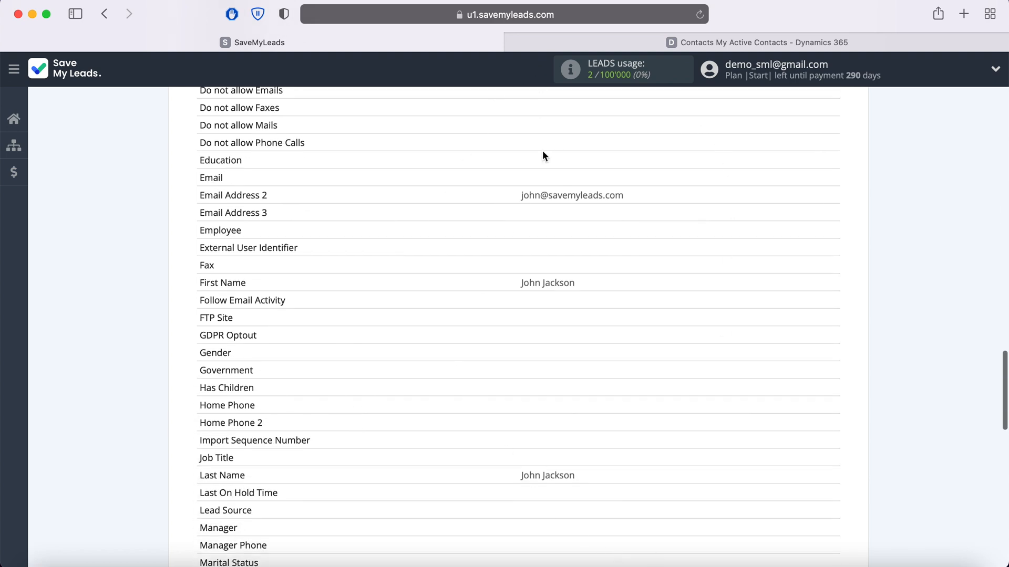
scroll(425, 363, down, 5)
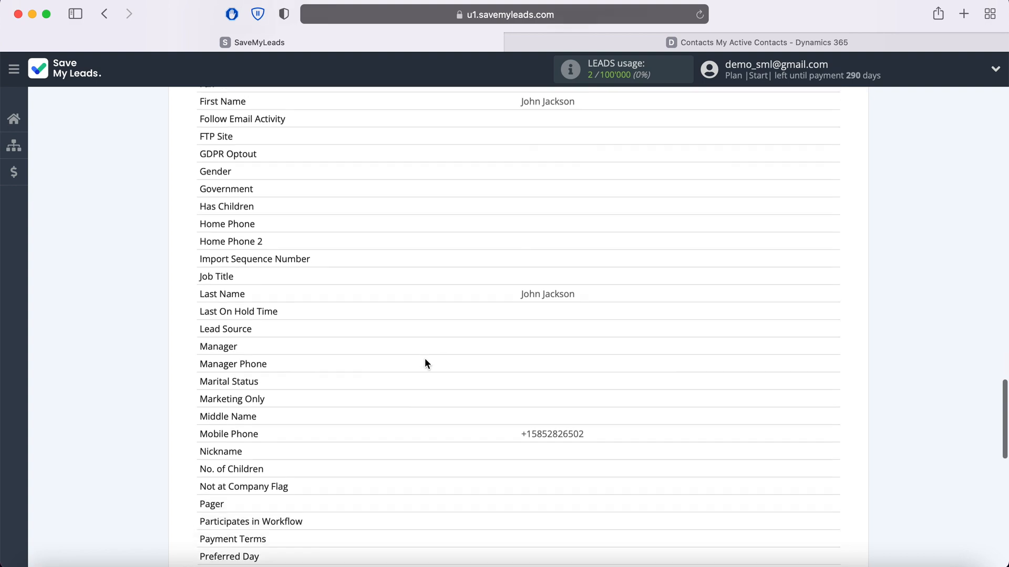
scroll(426, 363, down, 8)
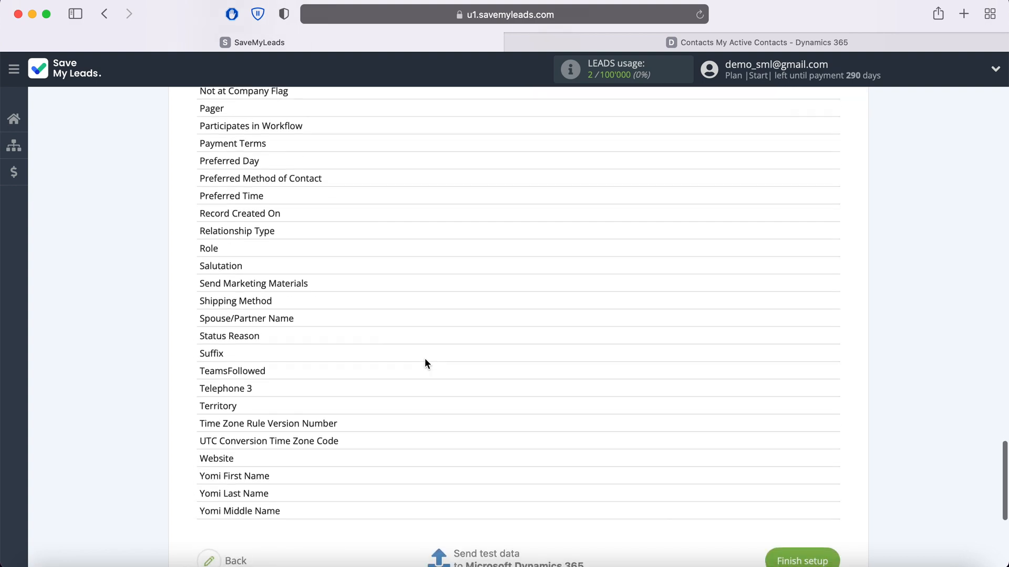
click(480, 465)
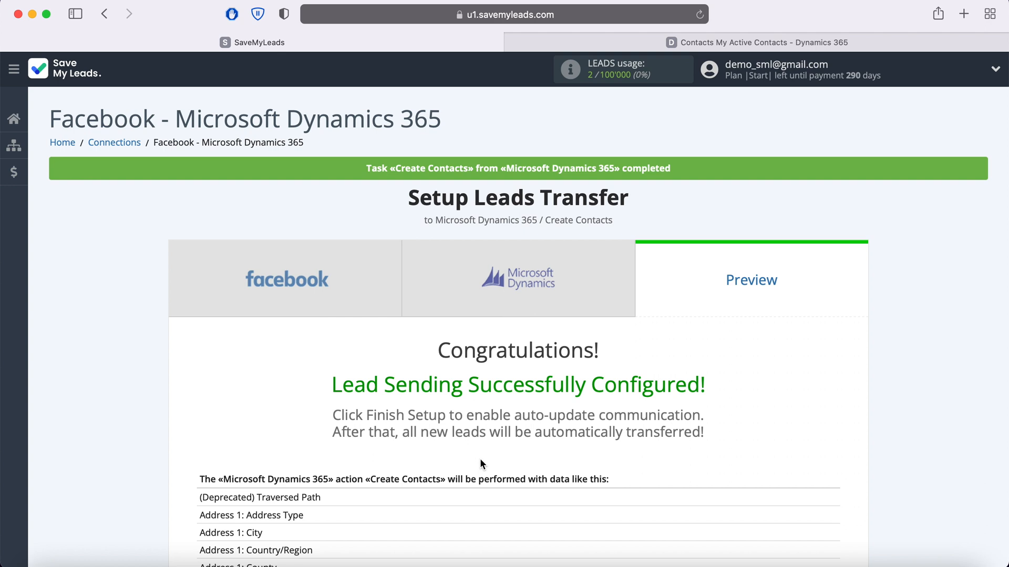
Switch to Dynamics 365 and open the test contact from the My Active Contacts list.
click(670, 43)
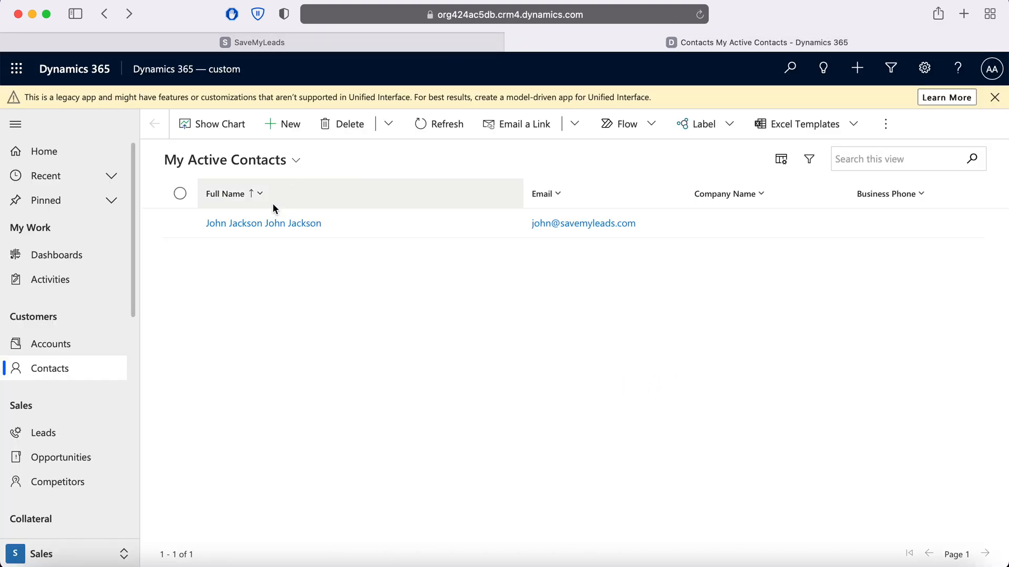
click(254, 224)
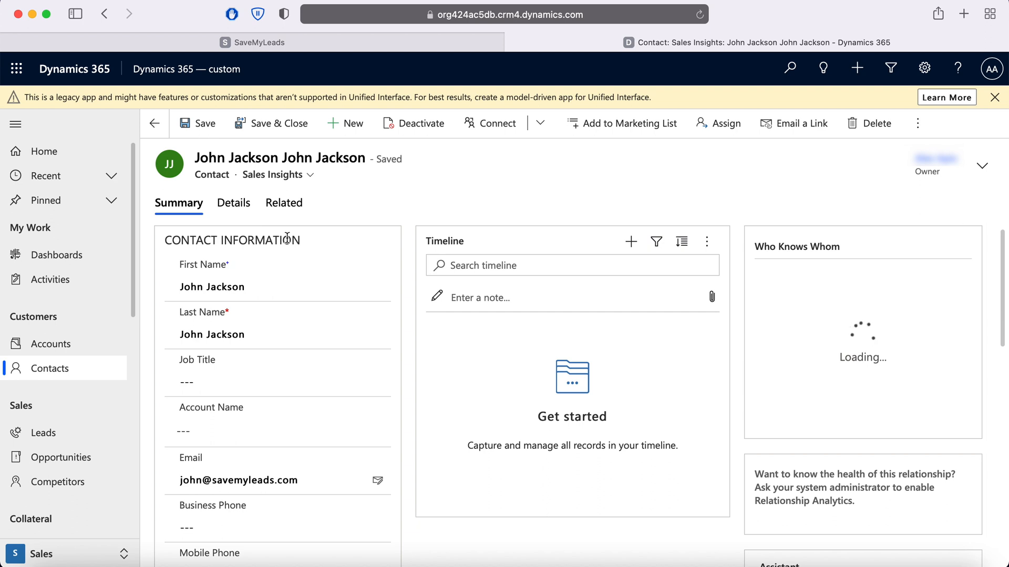
Check the test contact's remaining details, including Mobile Phone, and switch back to SaveMyLeads to finish the leads transfer setup.
scroll(346, 269, down, 2)
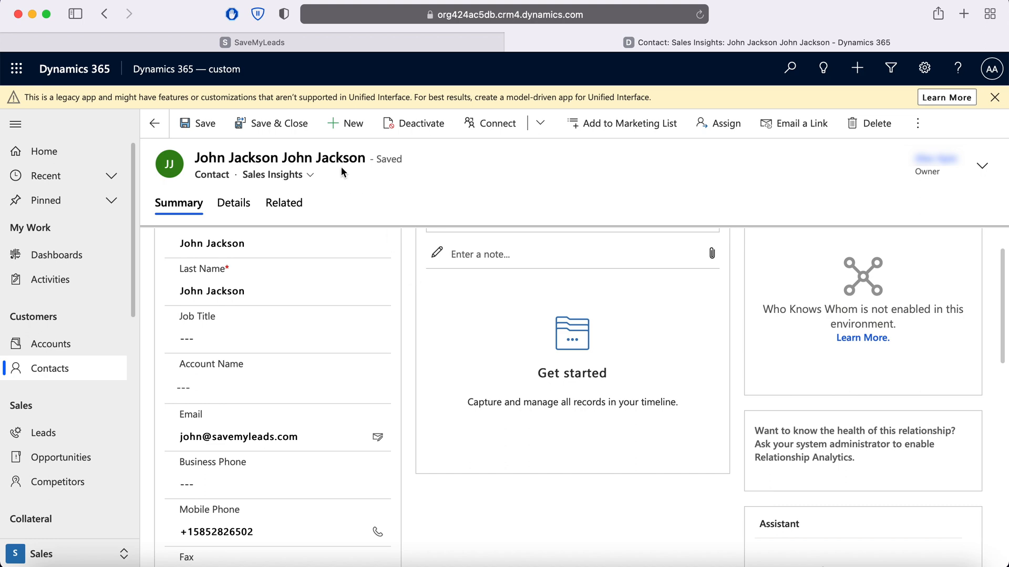
click(297, 45)
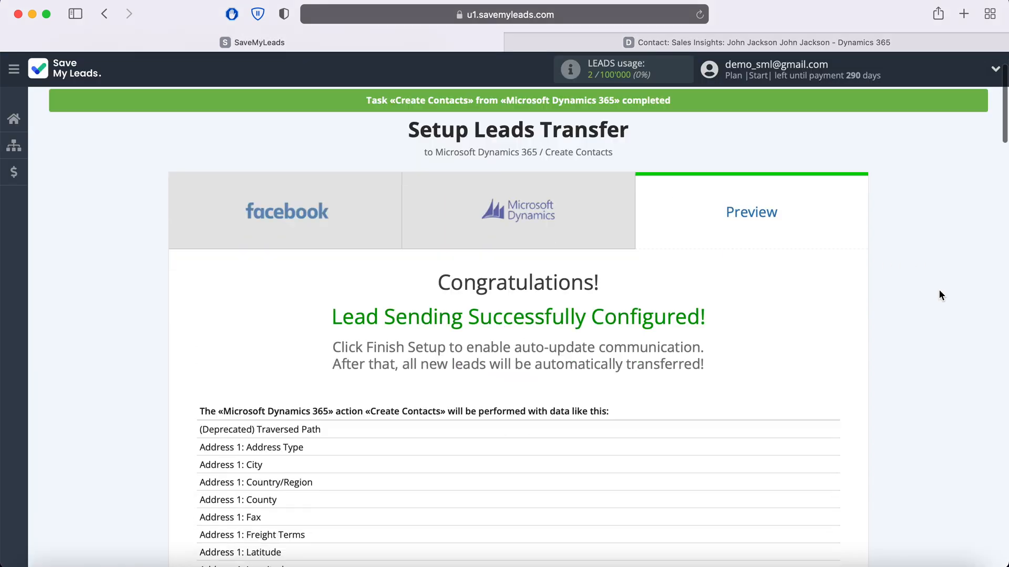
scroll(939, 290, down, 20)
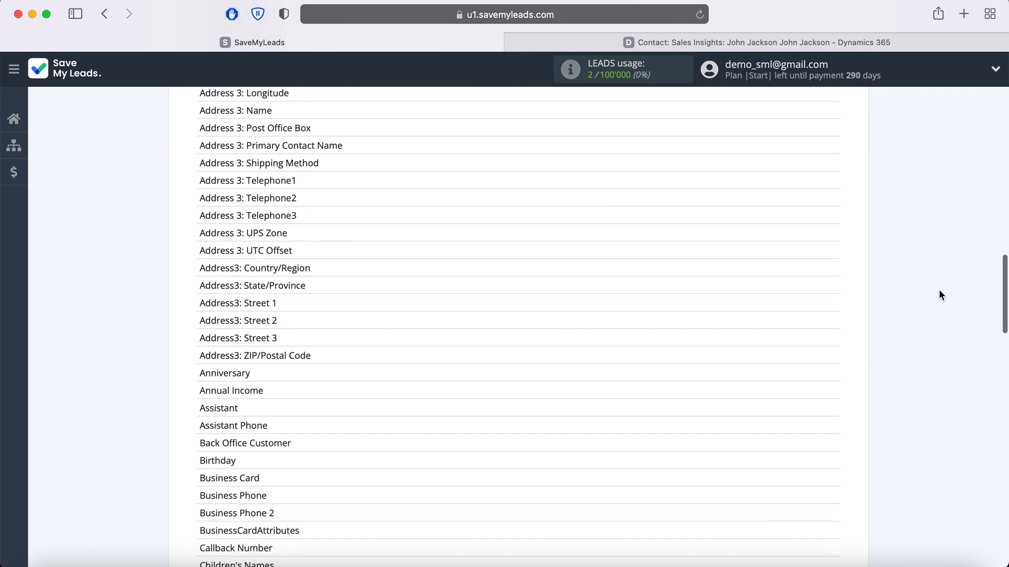
scroll(940, 295, down, 20)
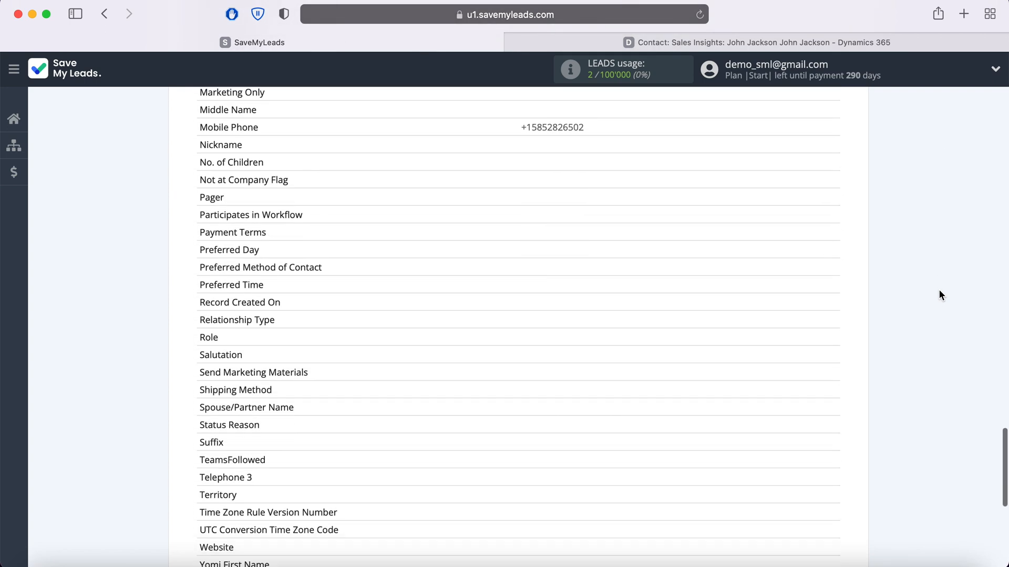
scroll(940, 295, down, 10)
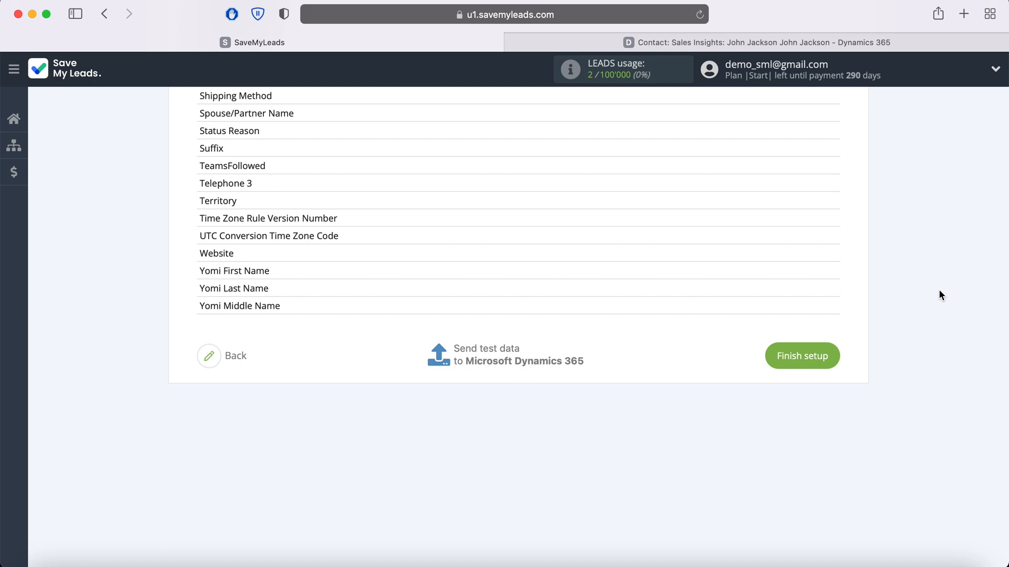
click(825, 362)
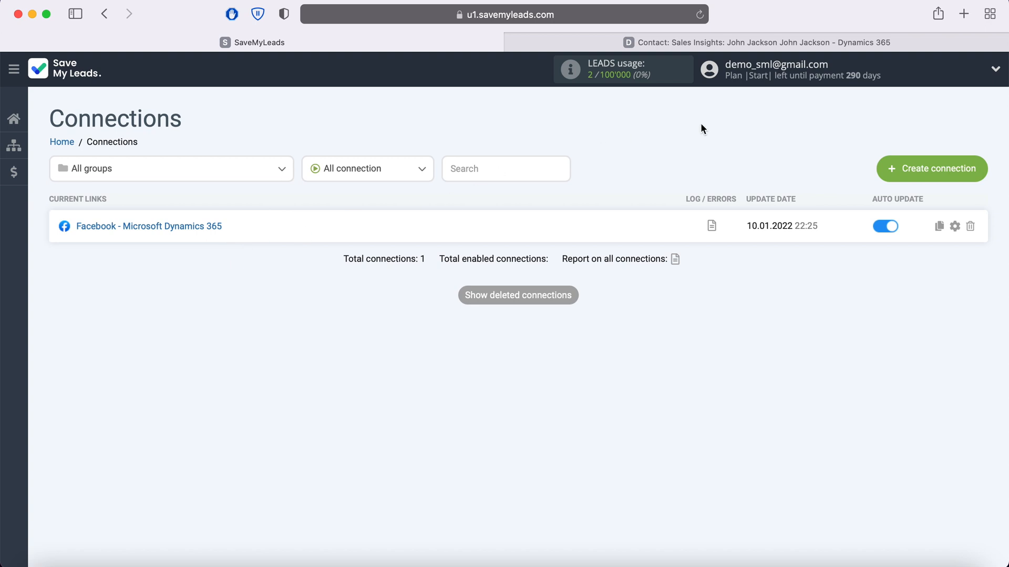
Rename the connection as "Facebook - Microsoft Dynamics 365 Facebook Leads 20.05.2020" and save it.
click(955, 227)
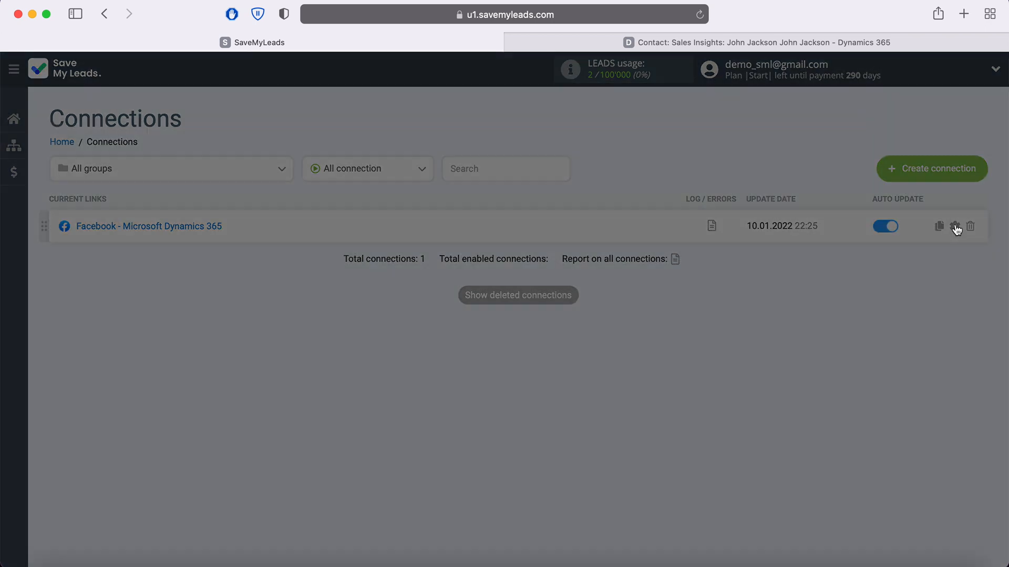
text(Facebook L)
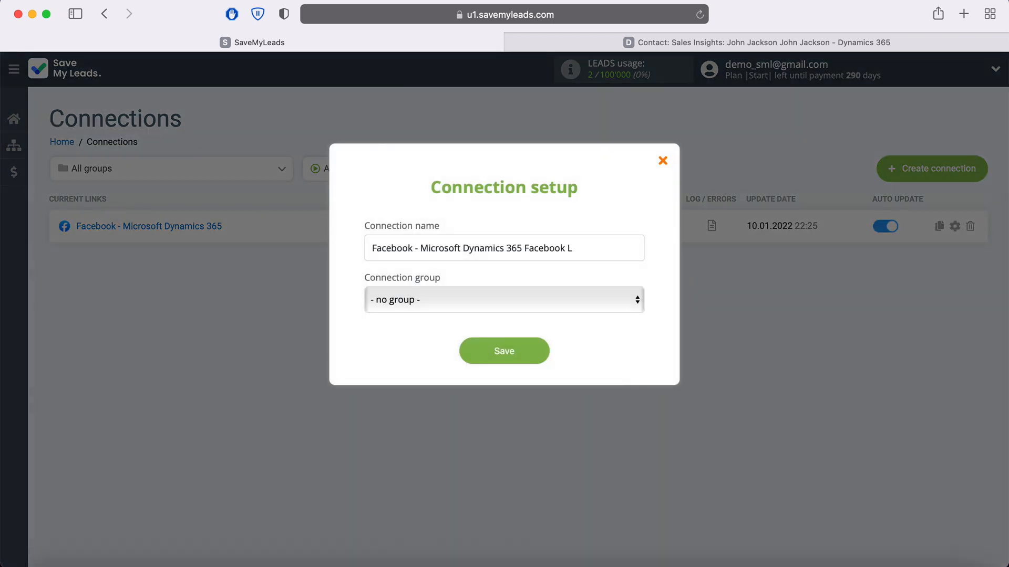
text(eads 20.05.2020)
click(540, 350)
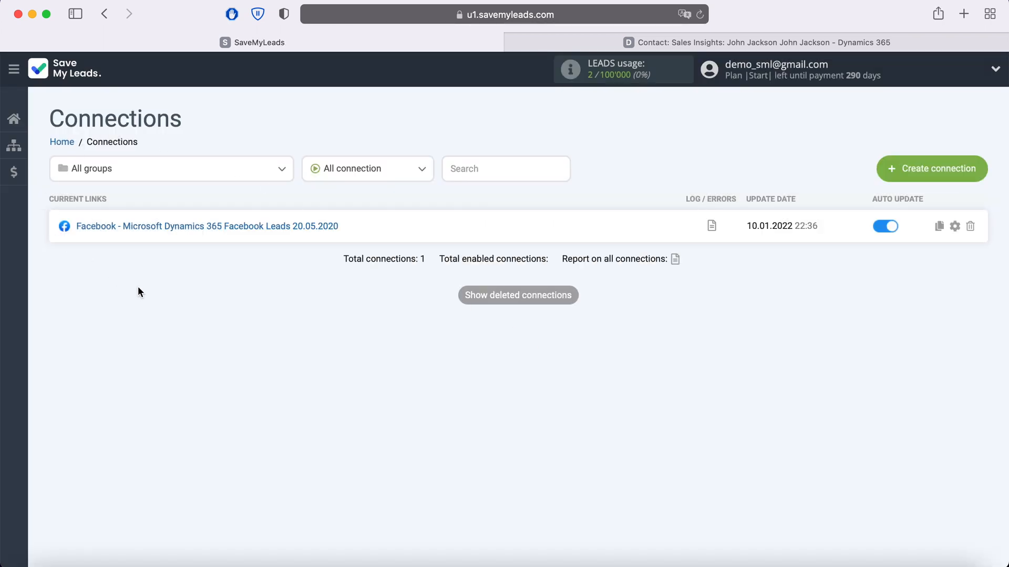